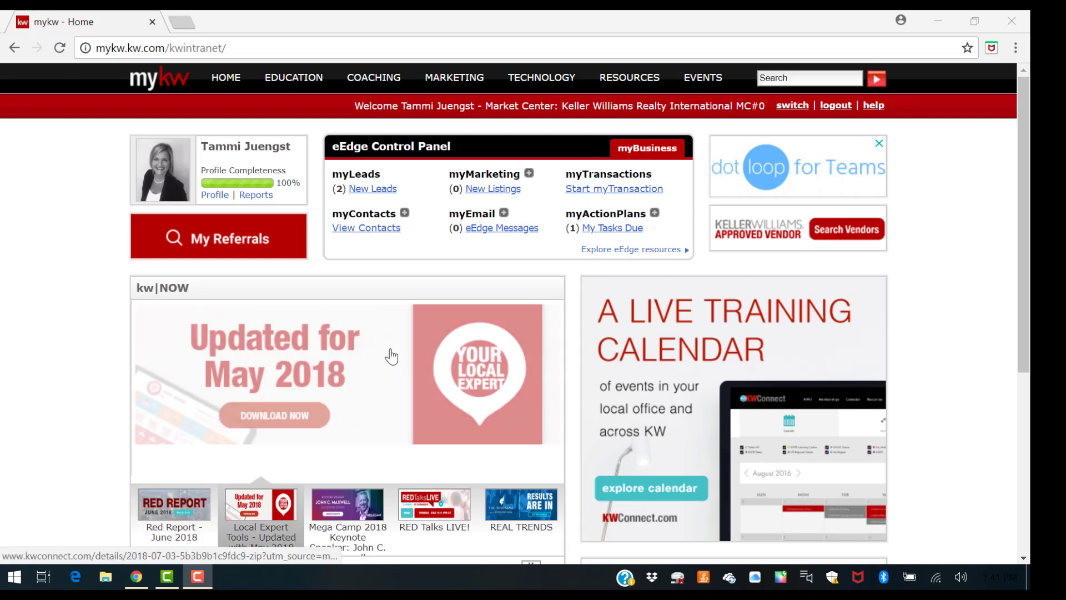
Open the myContacts list and filter the contacts by the category Core.
click(358, 232)
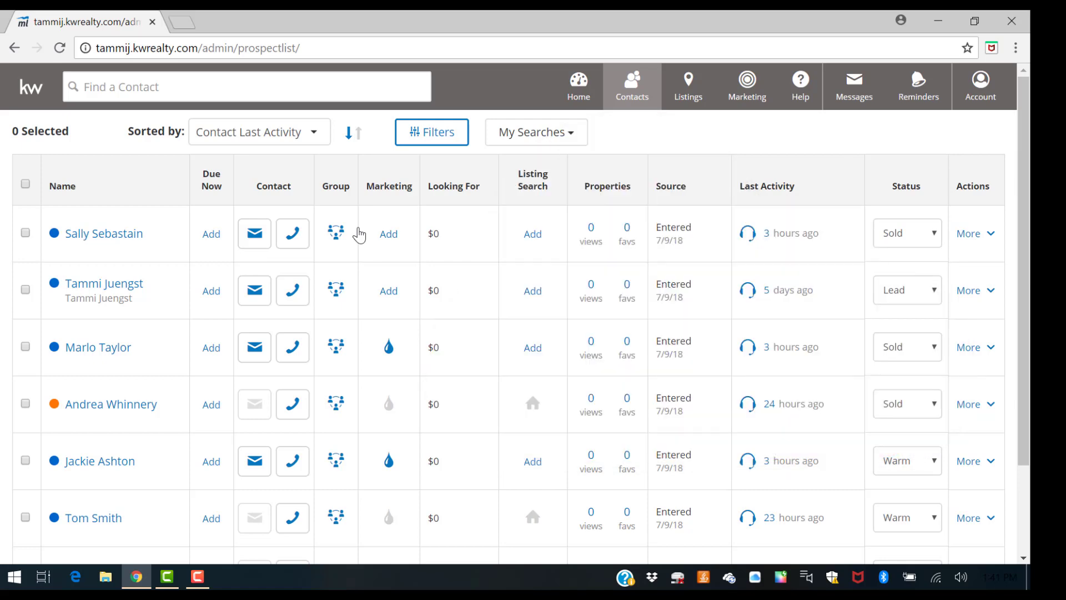
click(434, 133)
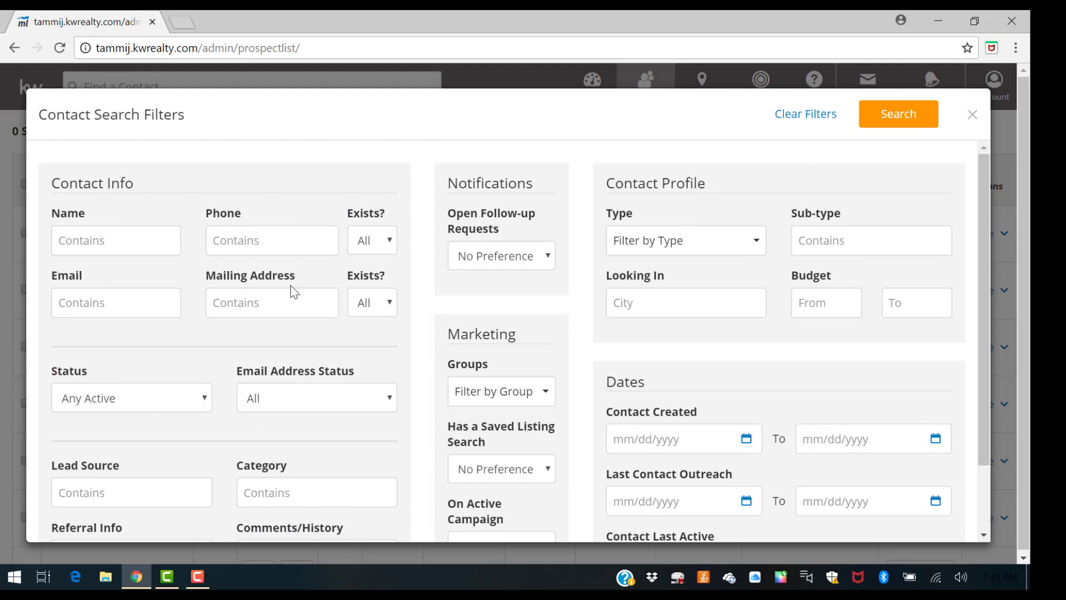
click(303, 492)
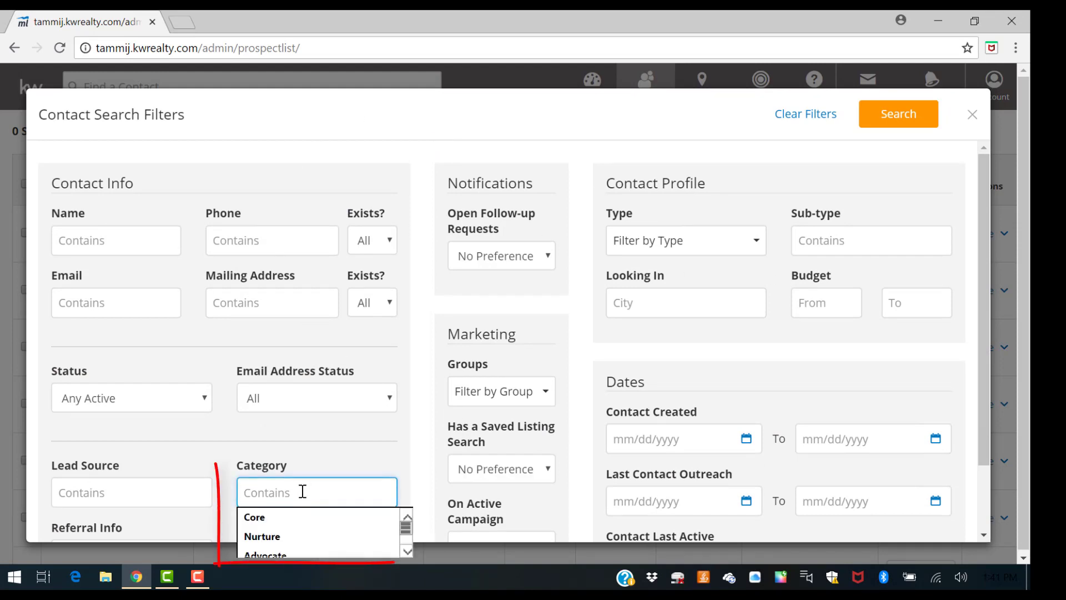
click(258, 518)
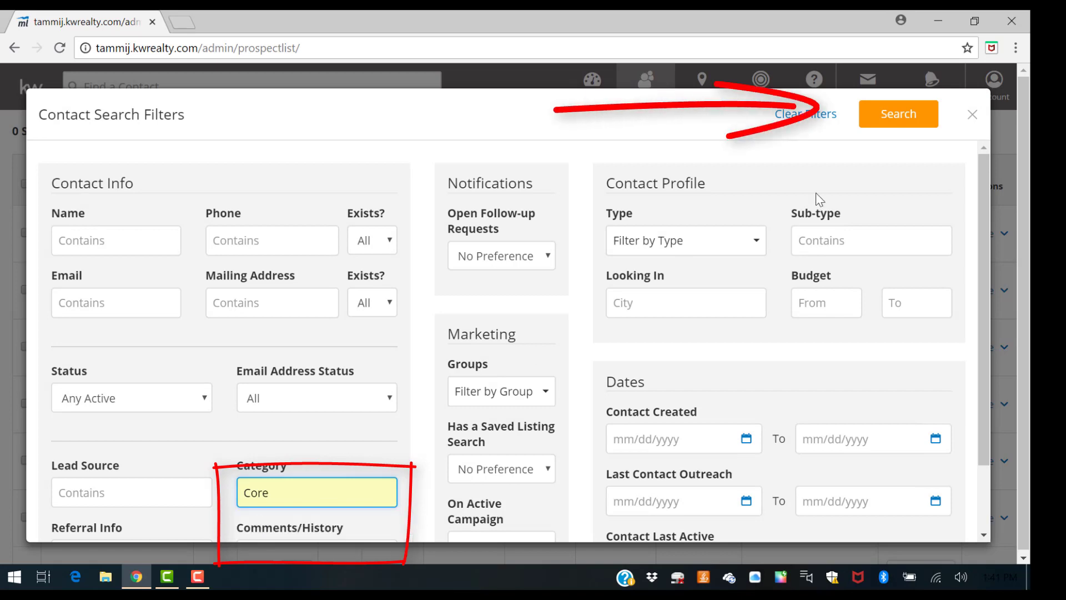
click(895, 116)
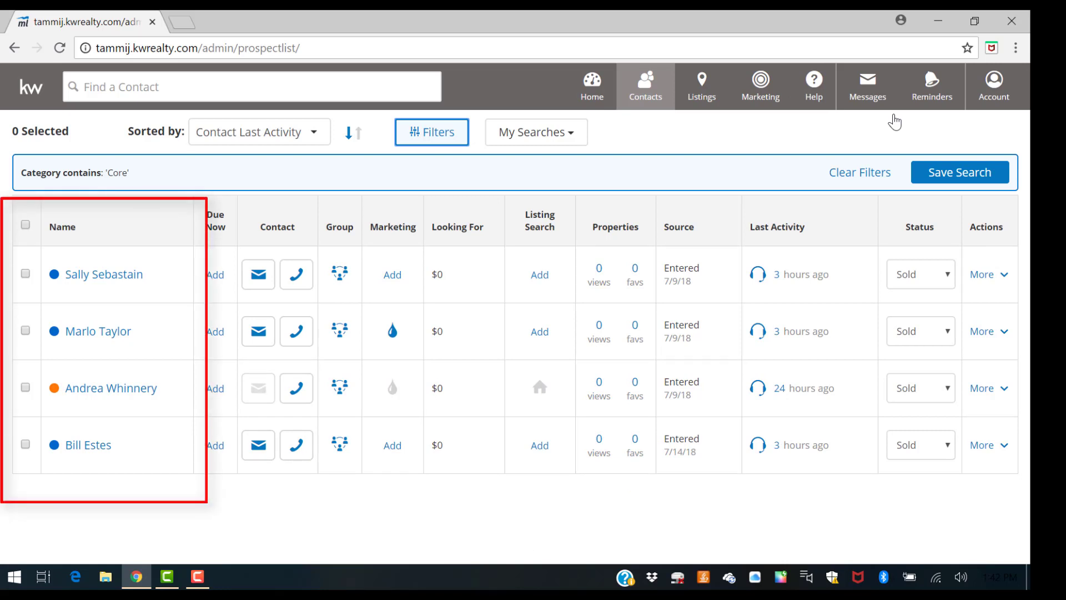
Clear the category filter and search for contacts belonging to the AW group instead.
click(863, 173)
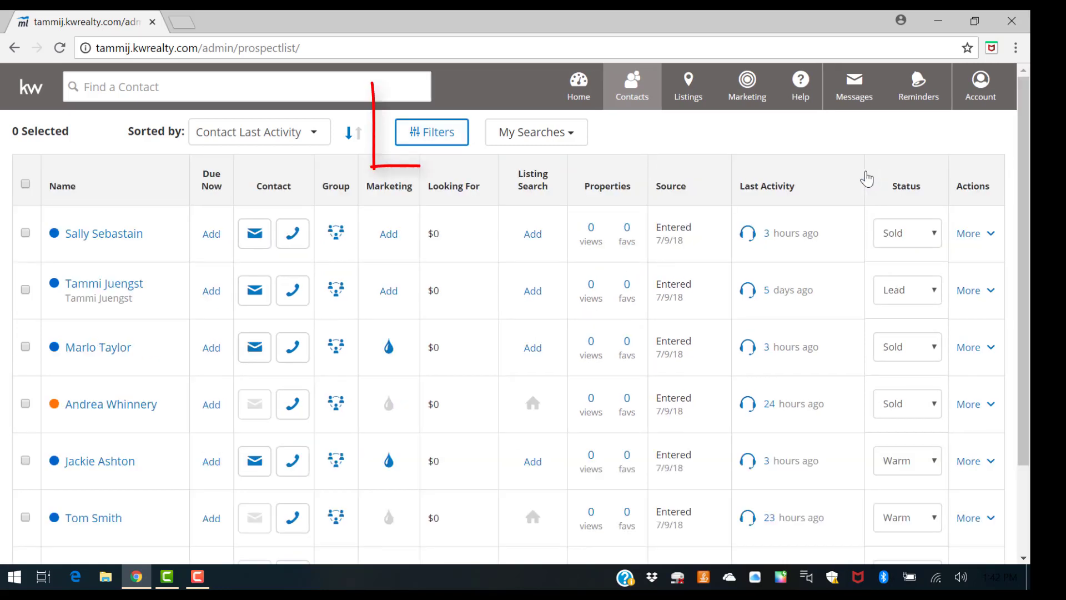
click(433, 134)
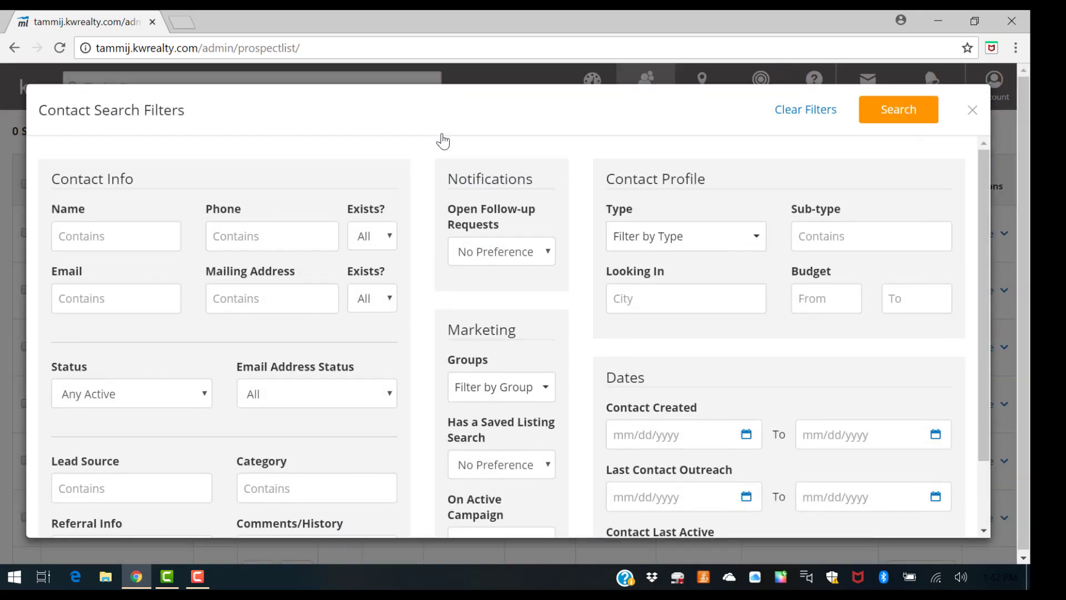
click(544, 396)
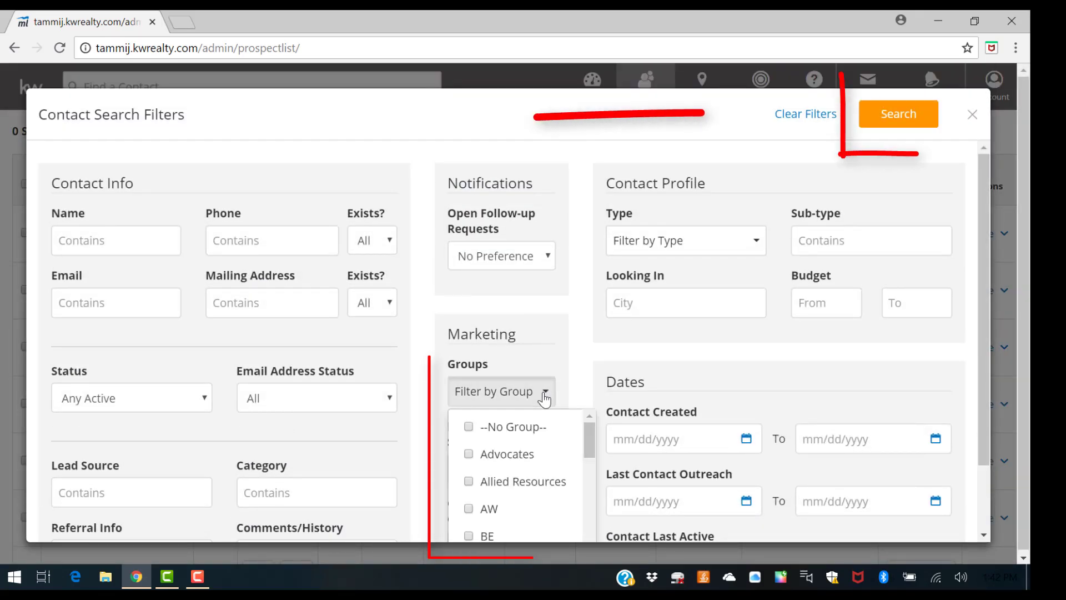
click(469, 509)
click(889, 116)
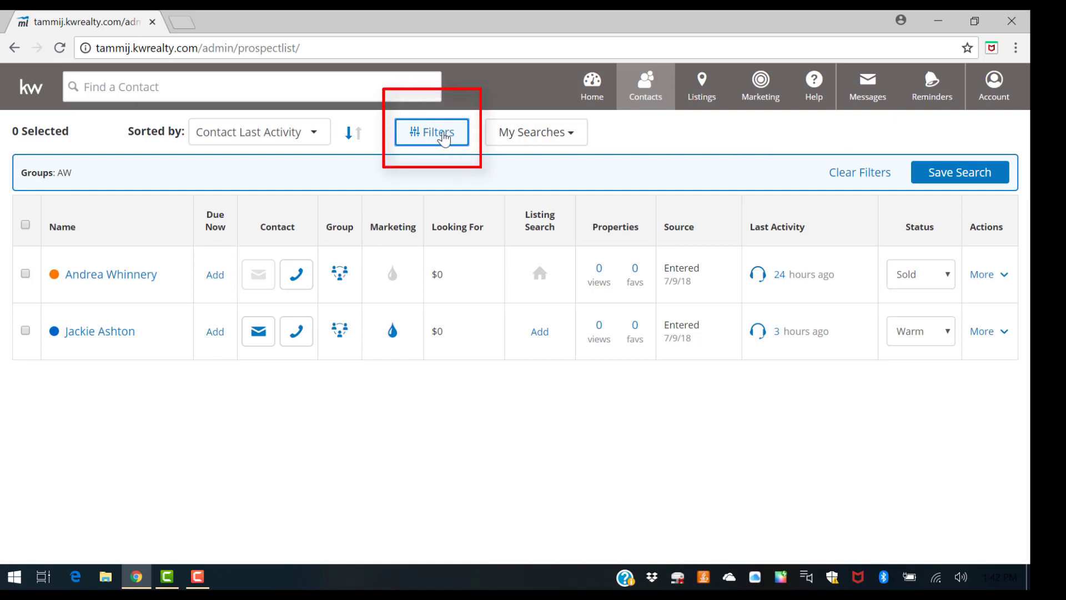
Add the category Core to the AW group filter and search with both criteria combined.
click(444, 138)
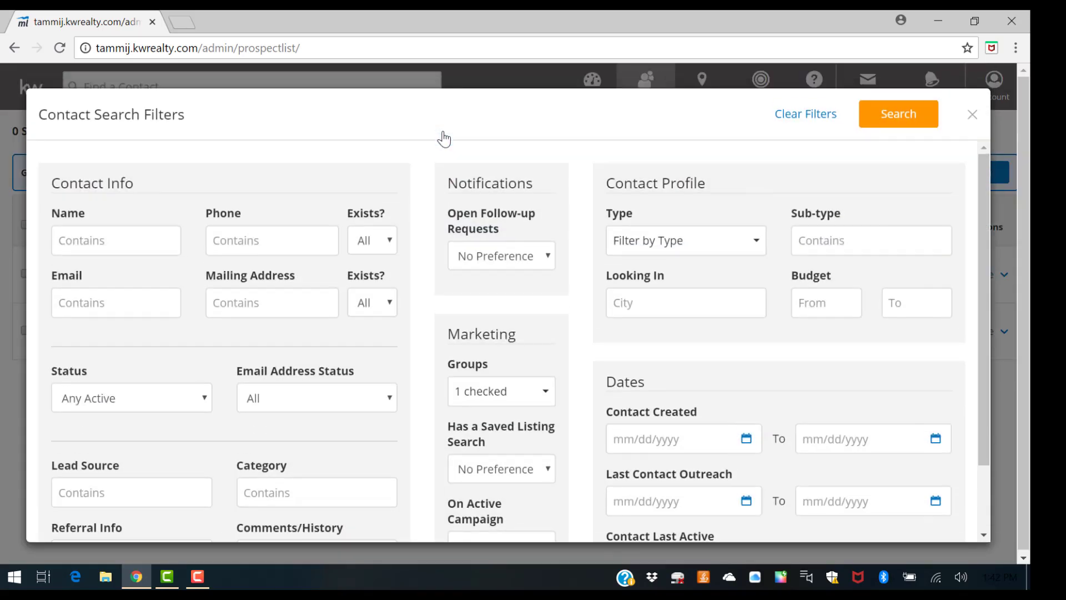
click(547, 393)
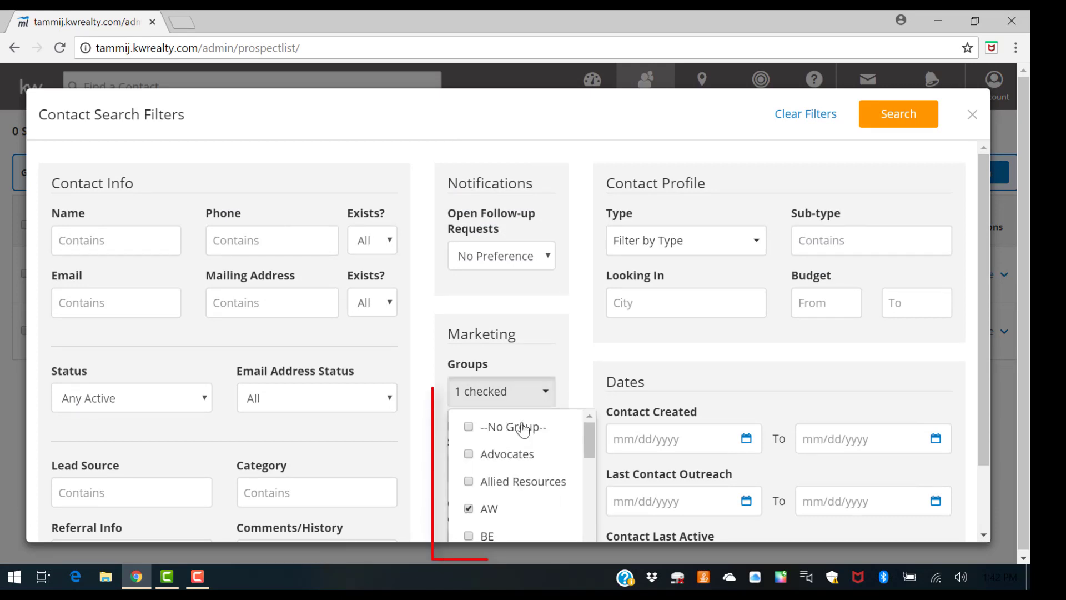
click(547, 392)
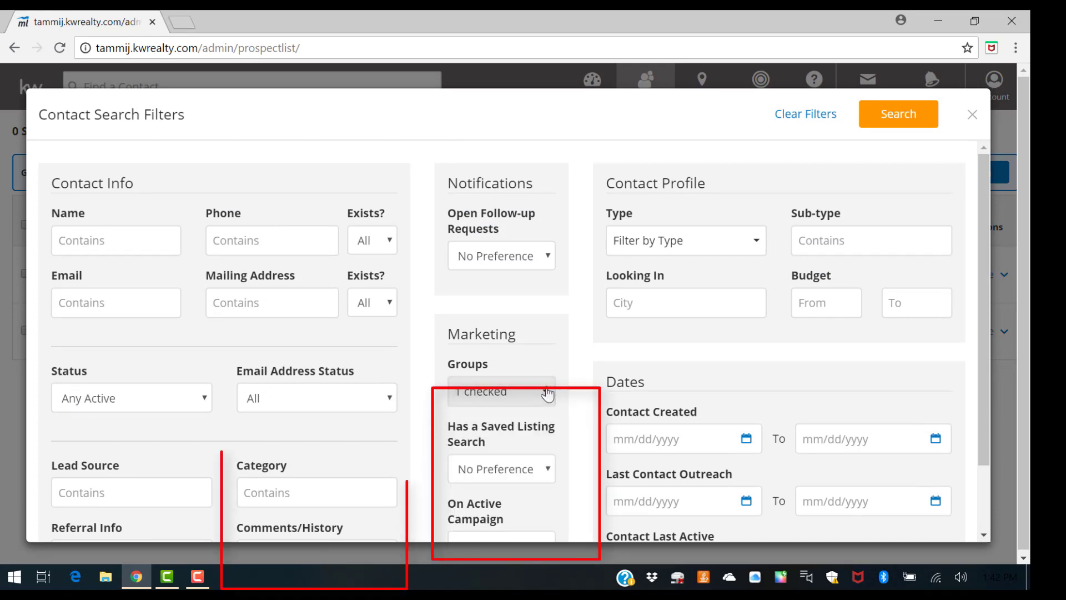
click(329, 493)
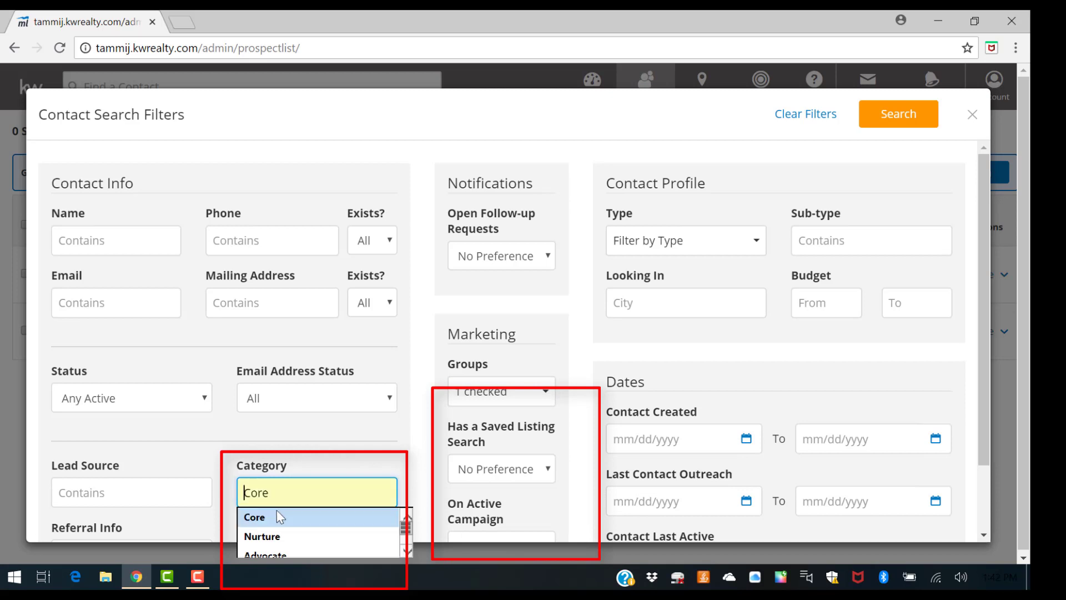
click(261, 517)
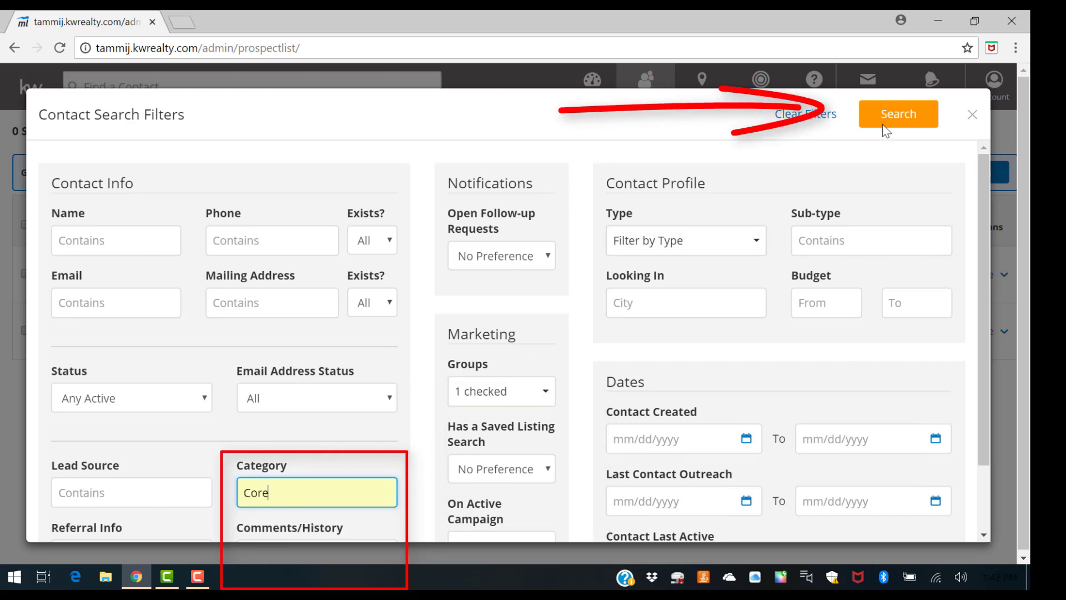
click(904, 119)
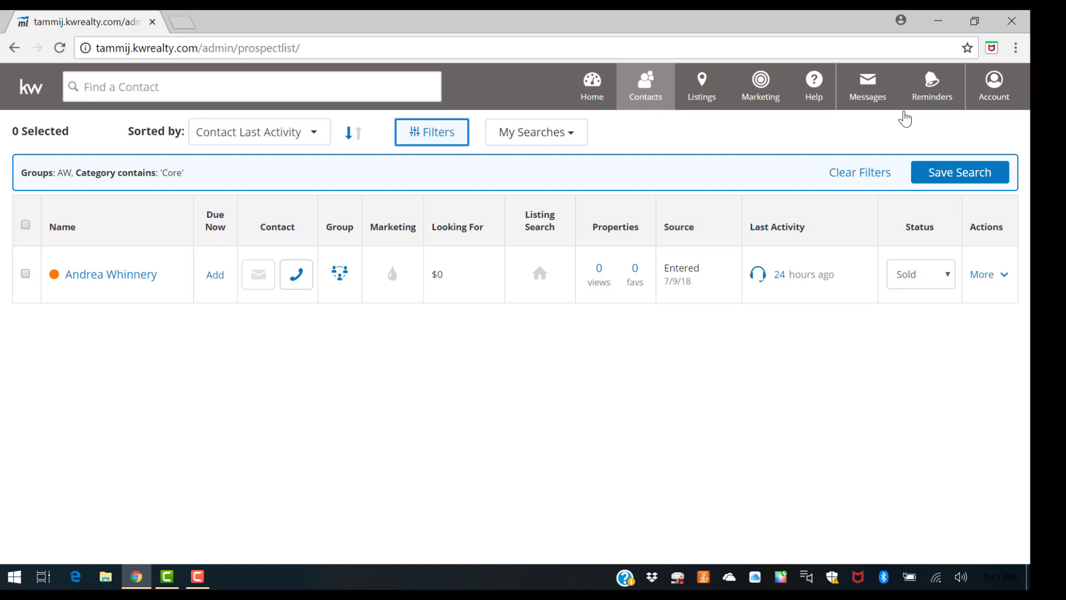
Reopen the contact list from the myKW home page and clear its group and category filters.
click(31, 93)
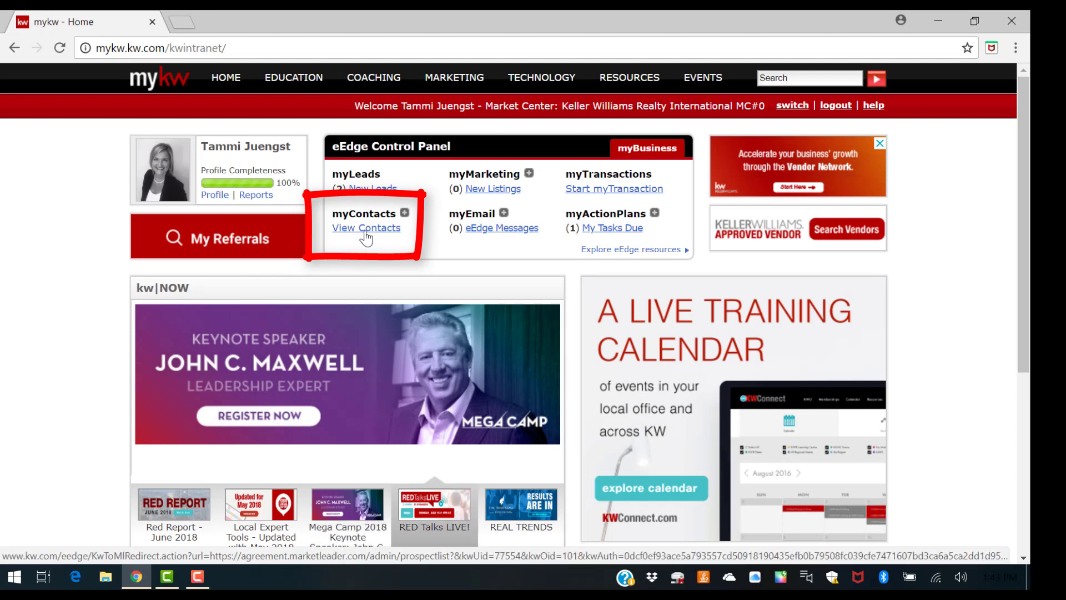
click(364, 232)
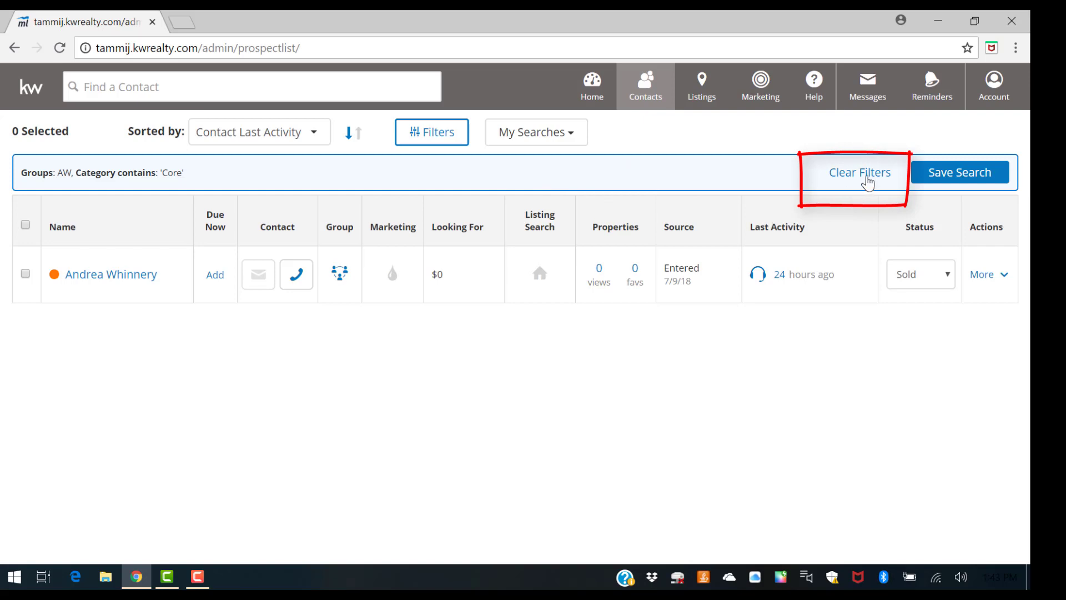
click(866, 179)
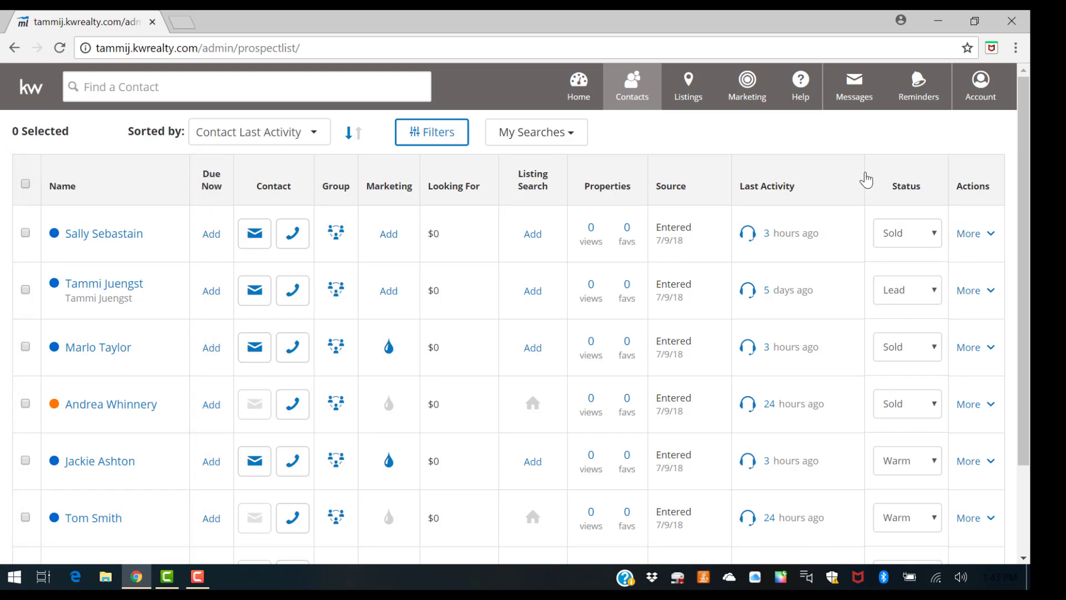
Edit the first contact's record, replace its category entry with Core, and save the record.
click(104, 239)
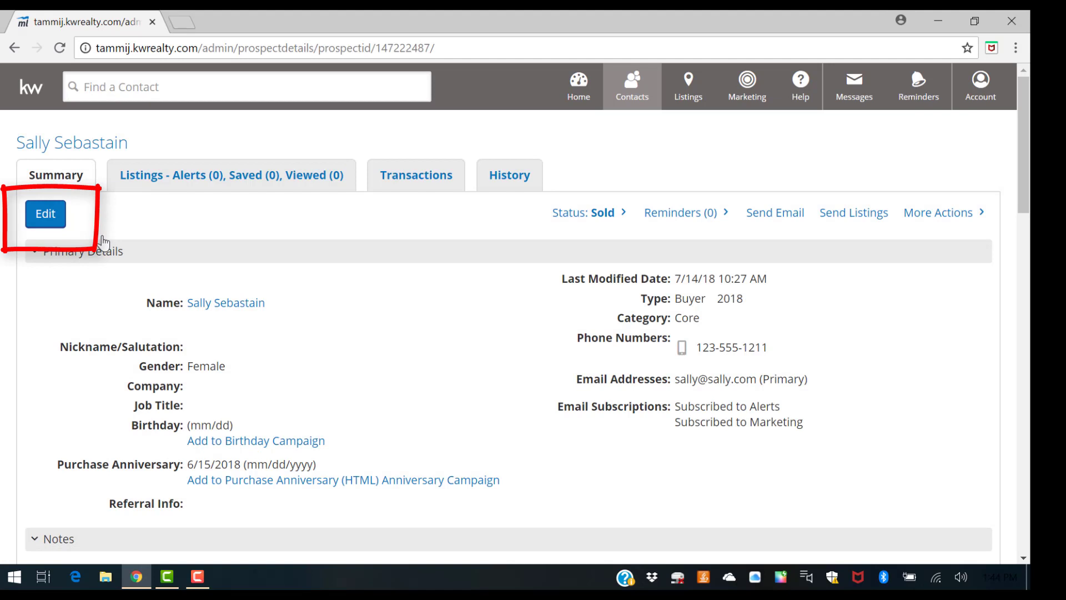
click(45, 216)
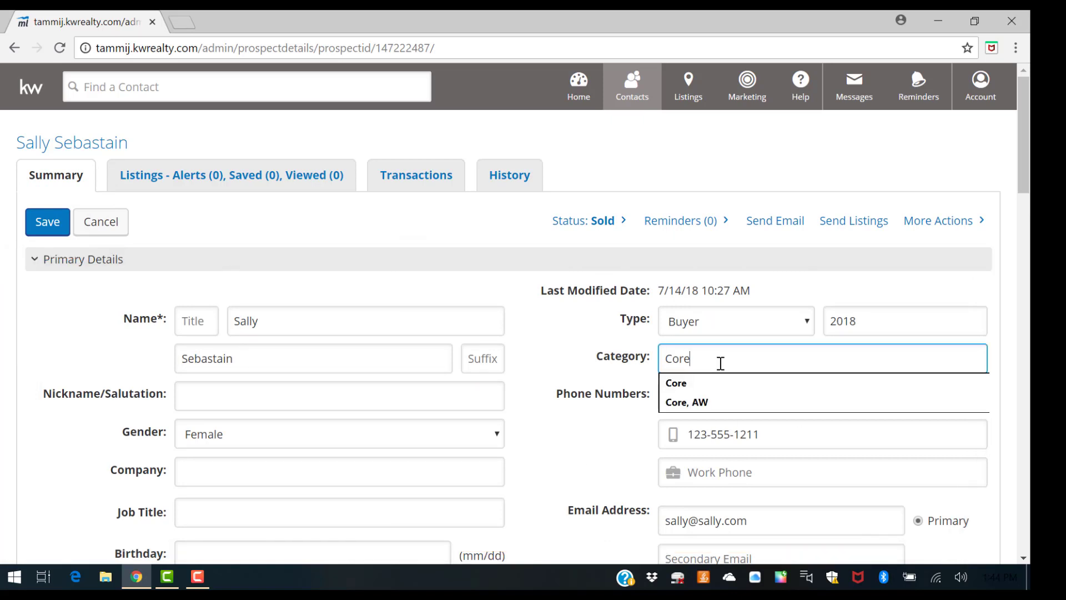
key(BackSpace)
key(BackSpace)
key(BackSpace)
key(BackSpace)
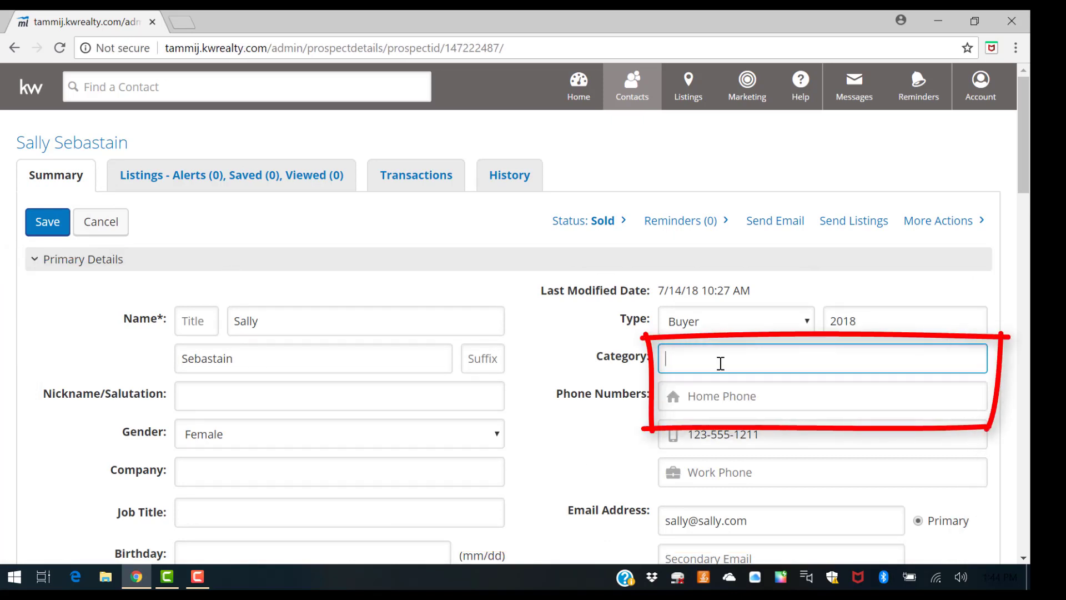
text(Core)
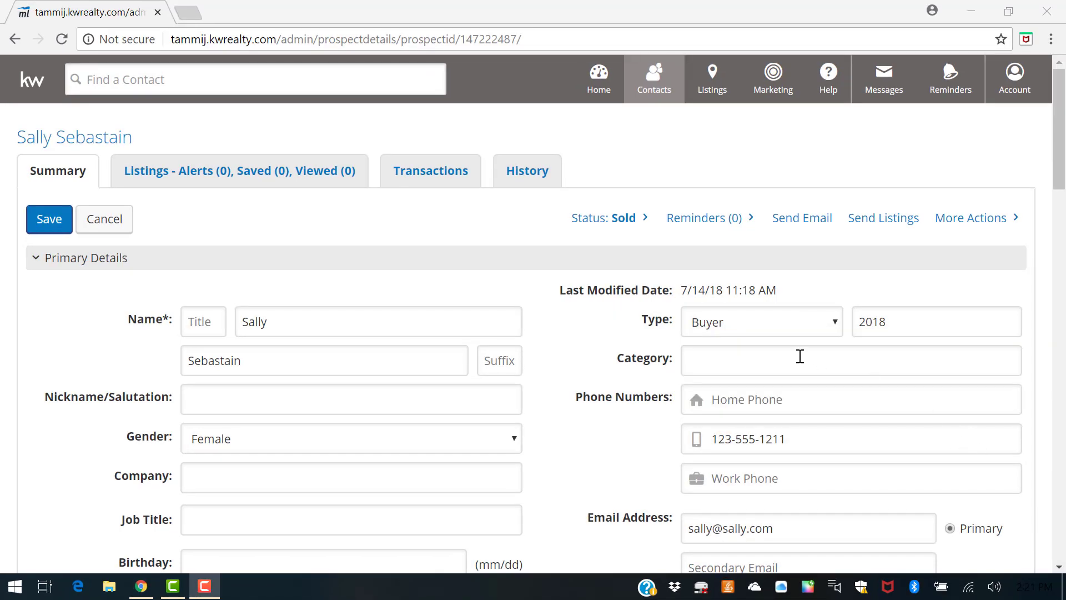
click(766, 362)
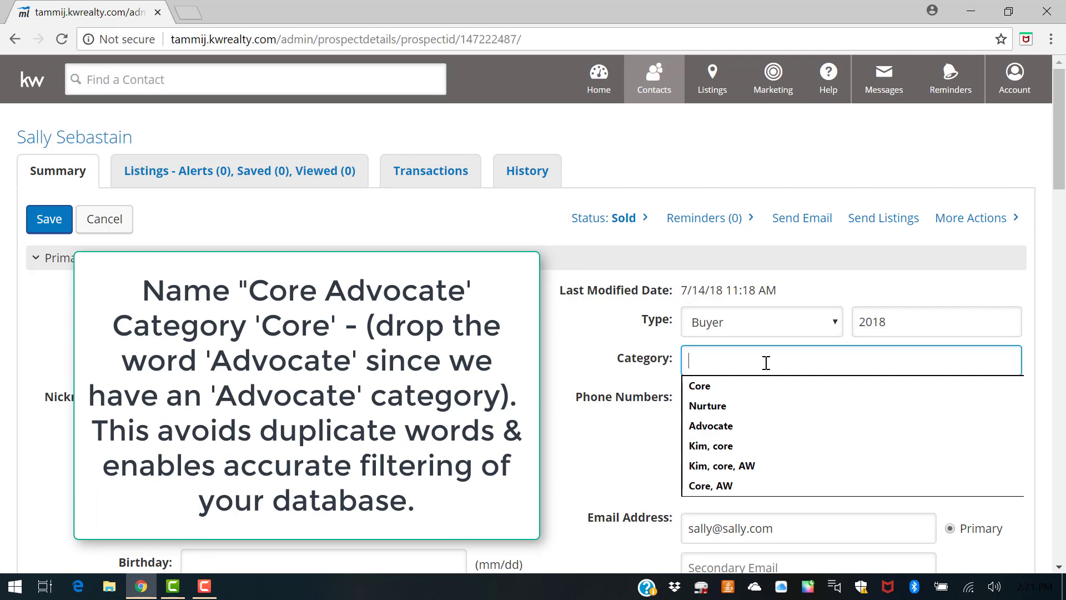
text(Core)
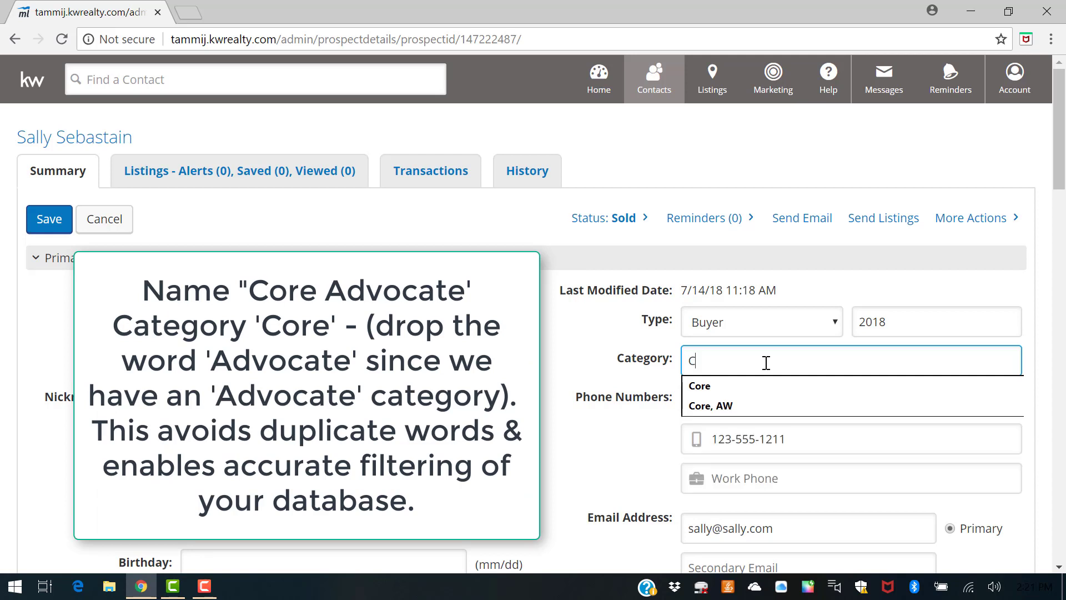
click(46, 224)
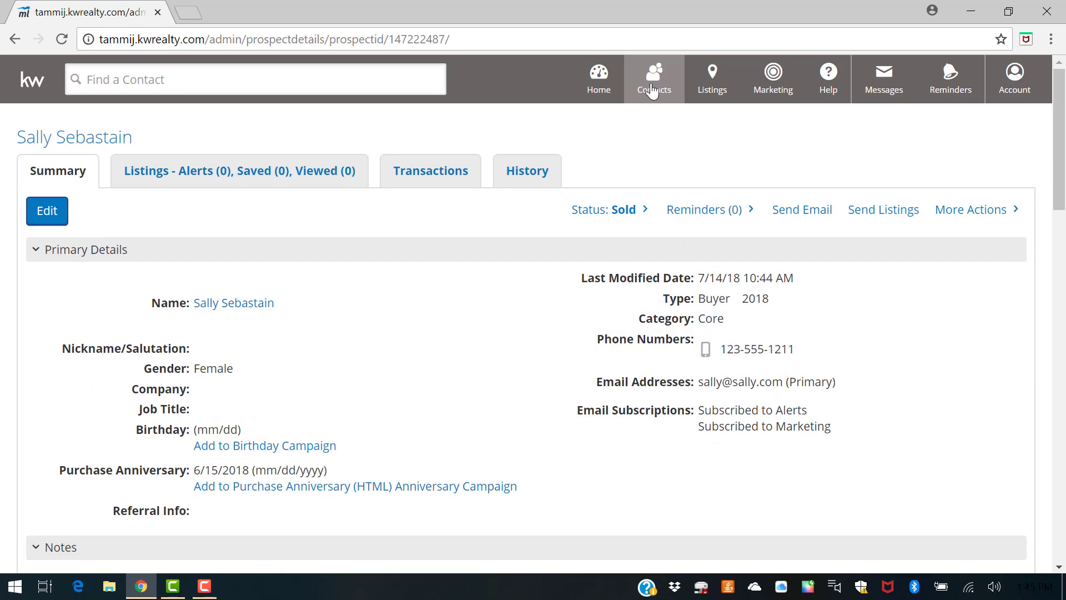
Return to the contact list and search for all contacts with the category Core.
click(652, 89)
click(657, 131)
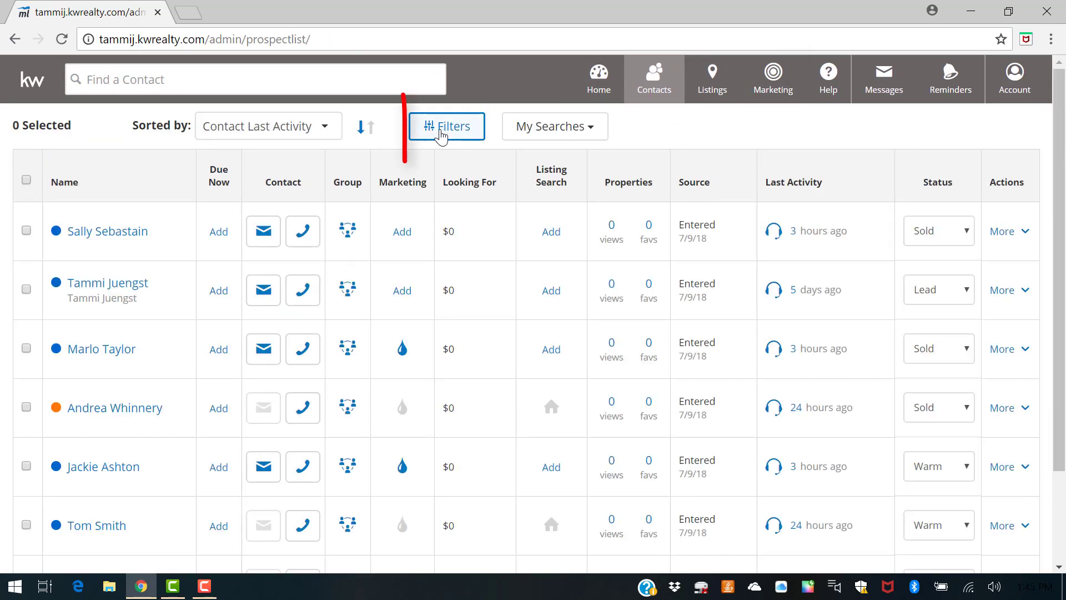
click(442, 136)
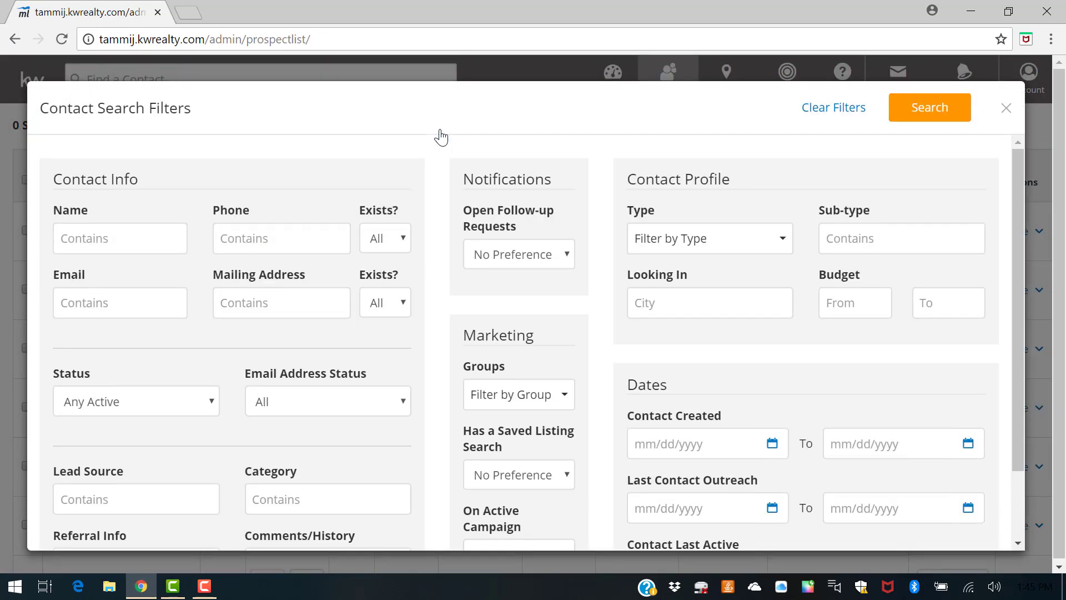
click(278, 499)
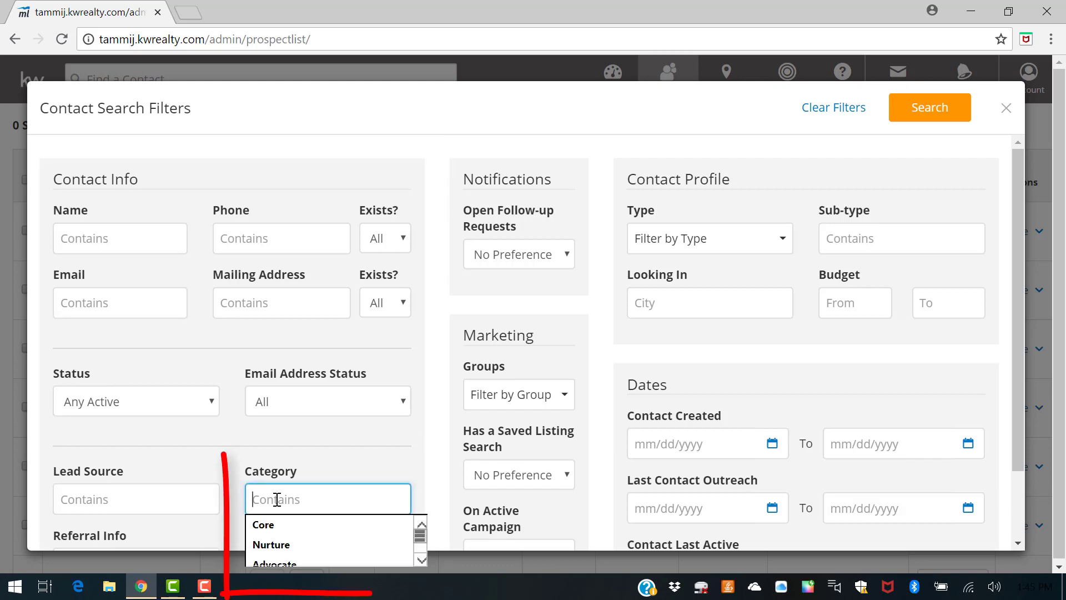
click(266, 528)
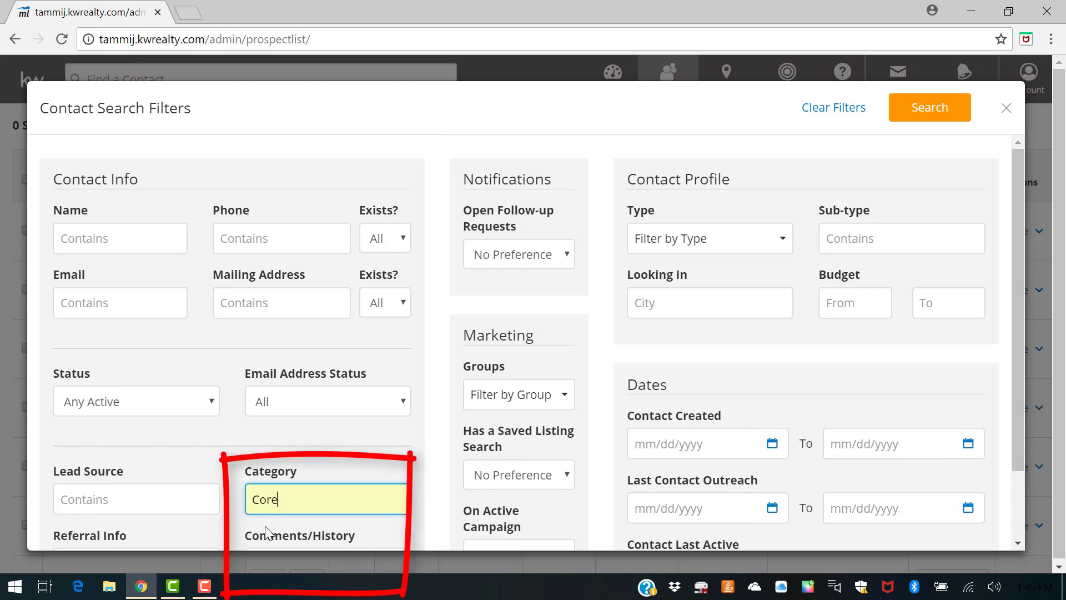
click(928, 111)
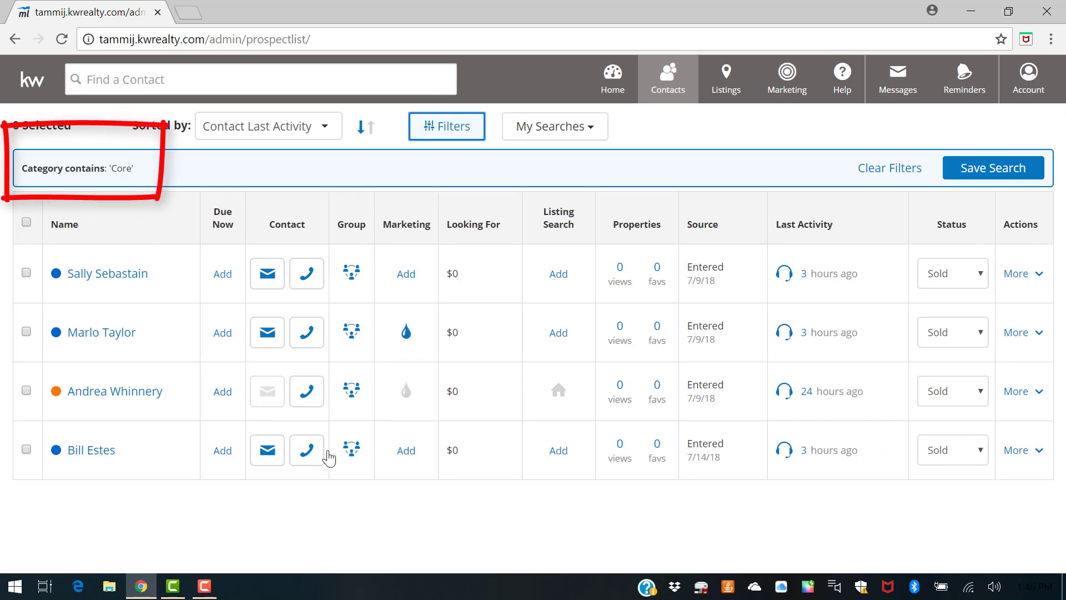
Clear the Core filter and reload the full contact list.
click(894, 168)
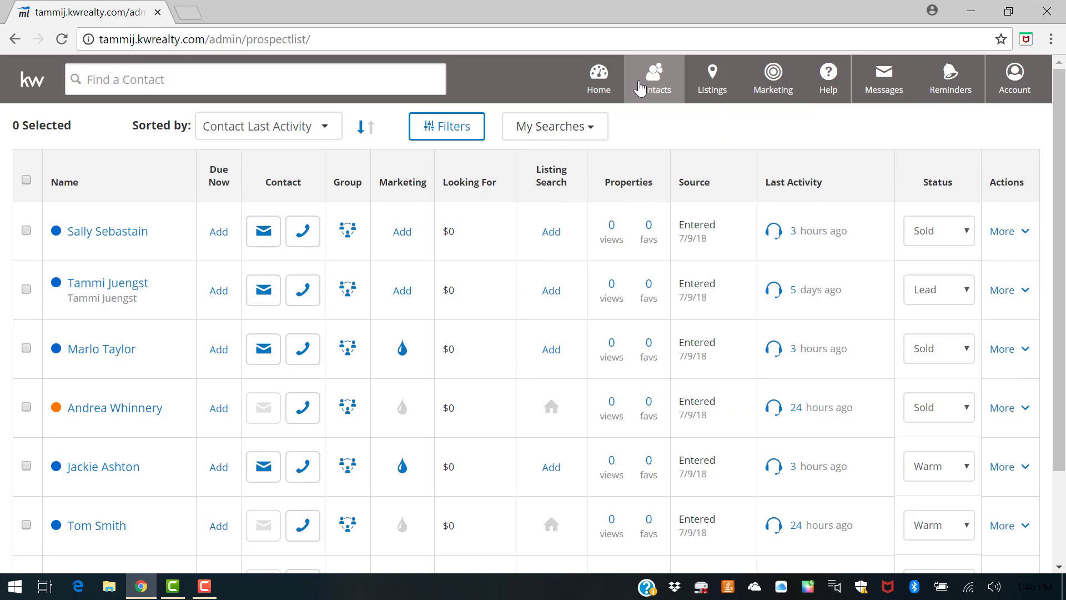
mouse_move(654, 88)
click(652, 127)
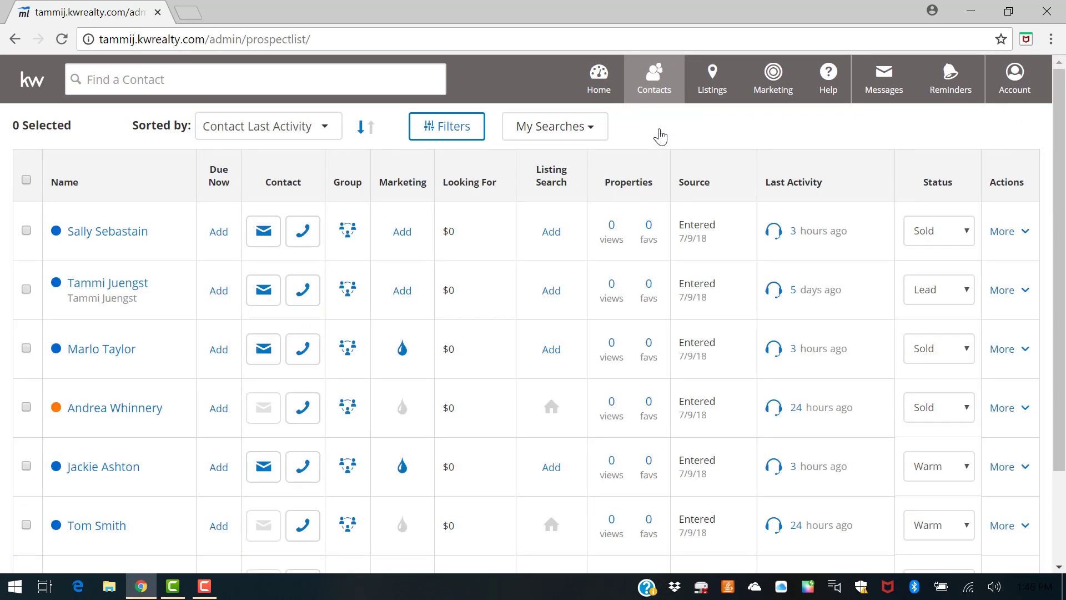
Select the first, third and fourth contacts in the list and begin a bulk edit of their records.
click(27, 230)
click(26, 348)
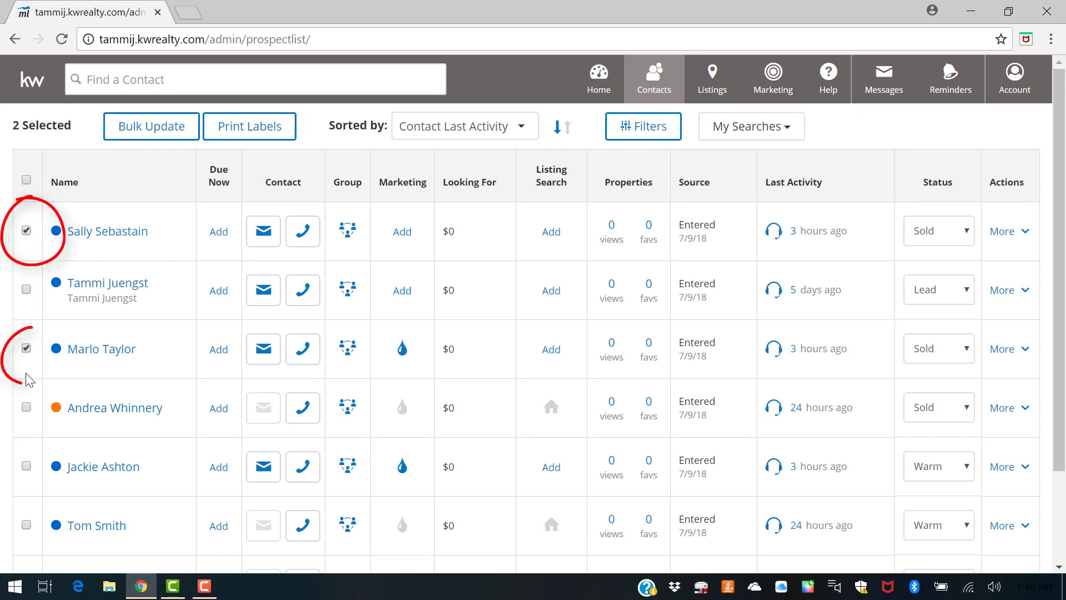
click(26, 407)
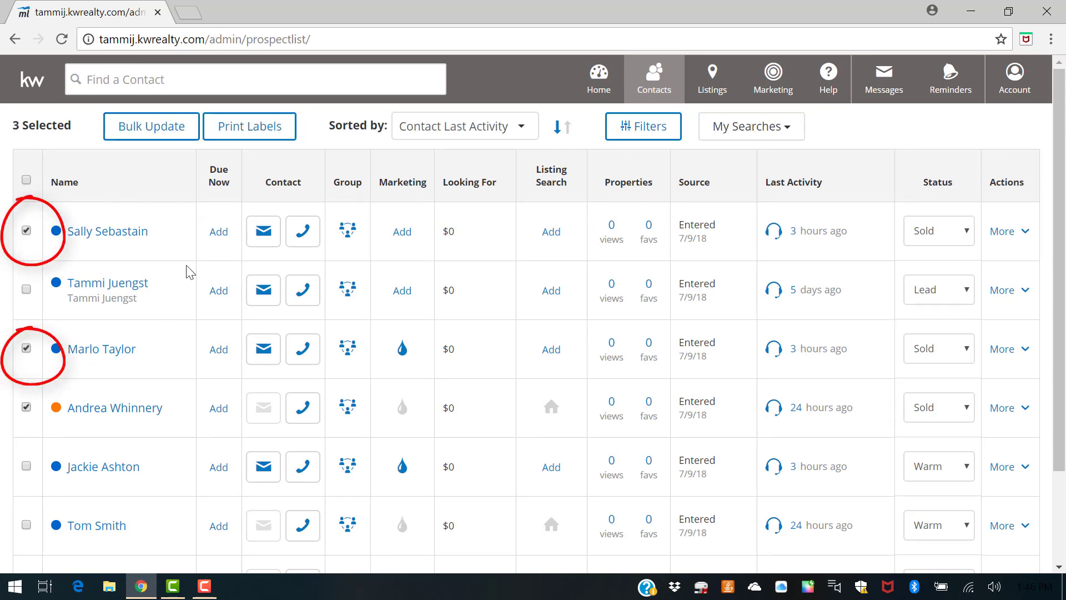
click(151, 127)
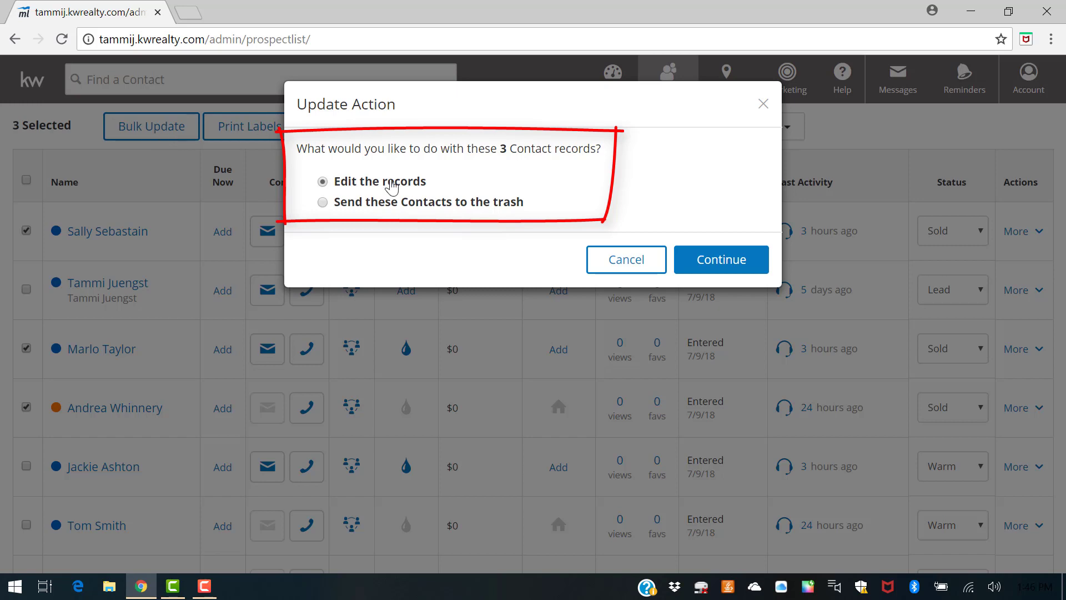
click(716, 266)
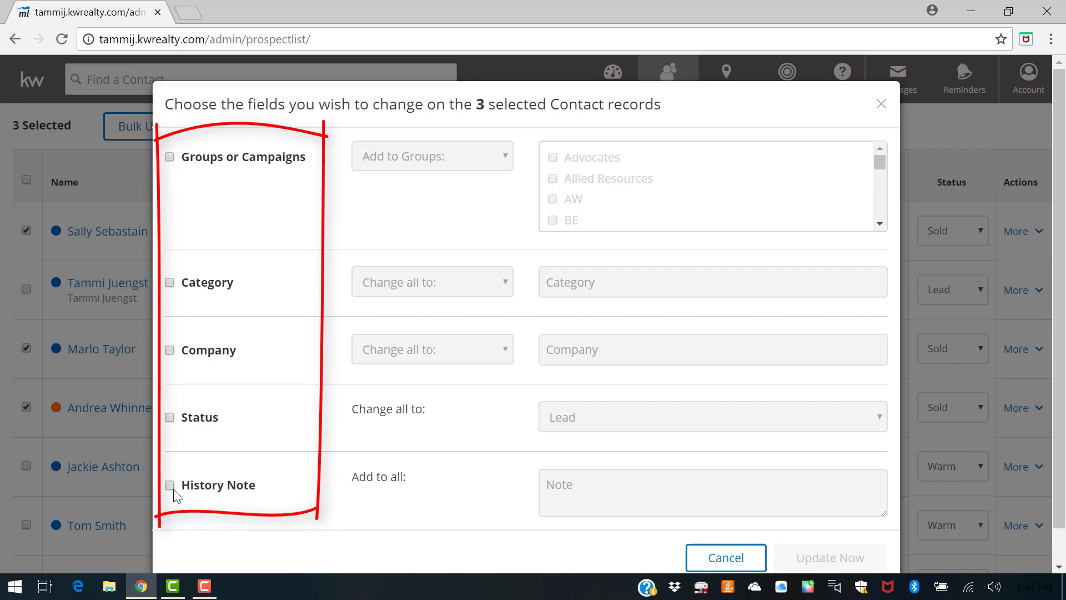
Change the category of all selected contacts to Core and apply the bulk update.
click(169, 282)
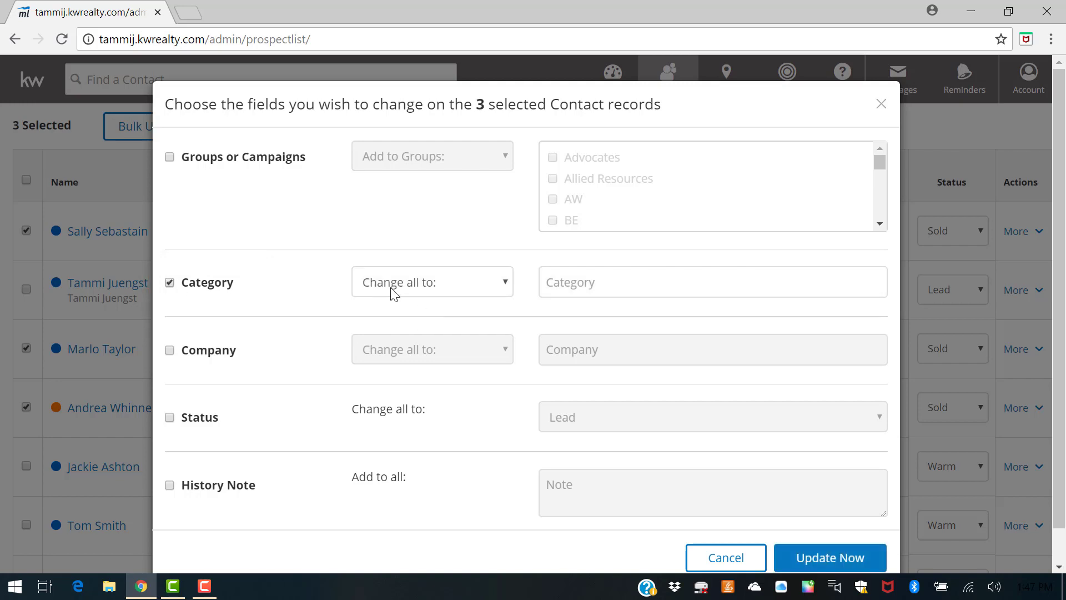
click(574, 285)
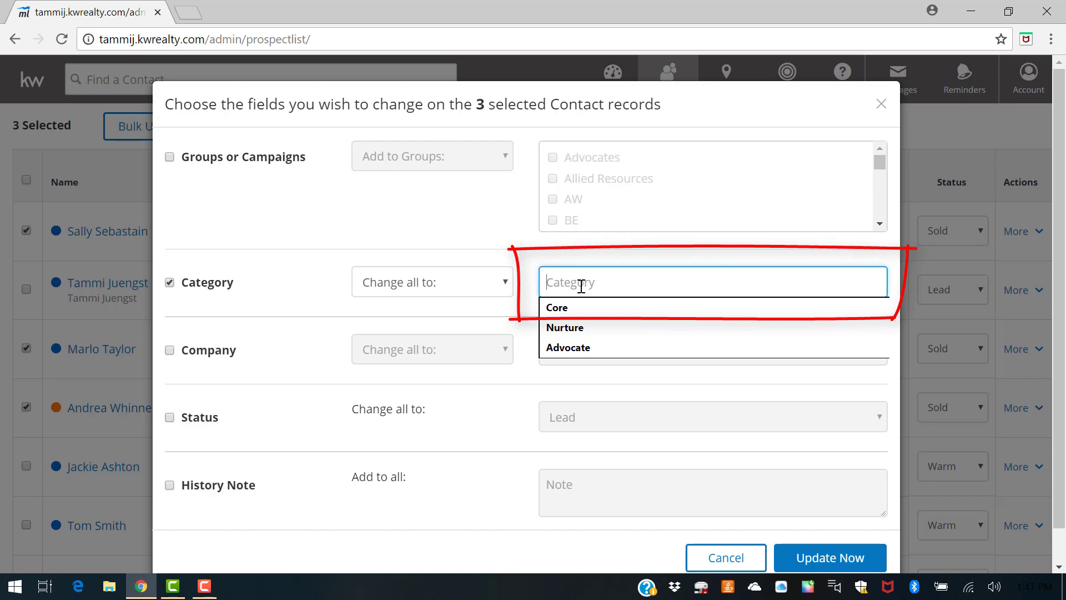
click(564, 311)
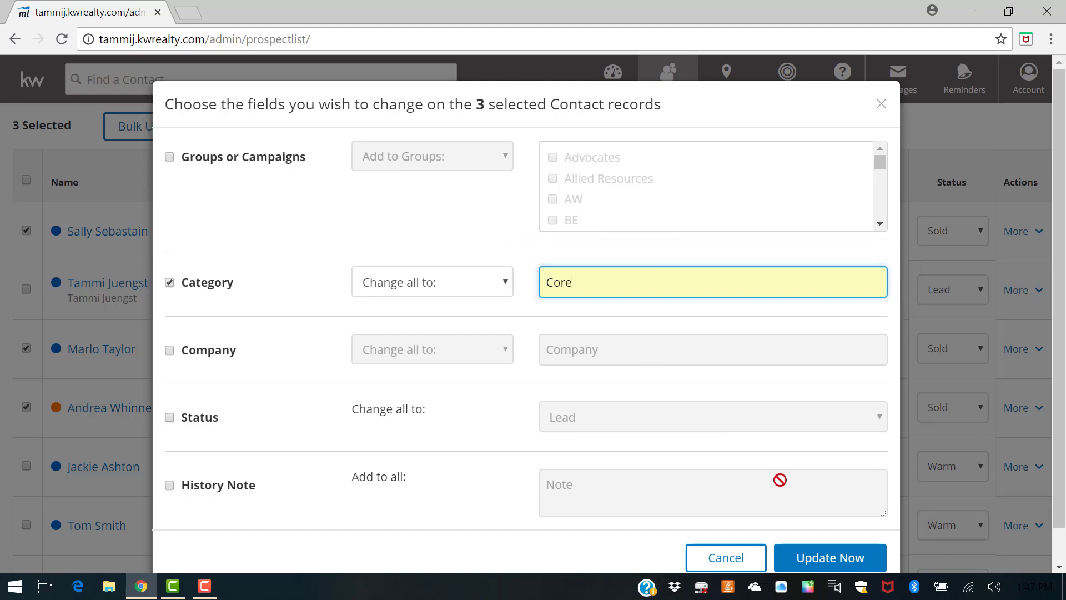
click(815, 558)
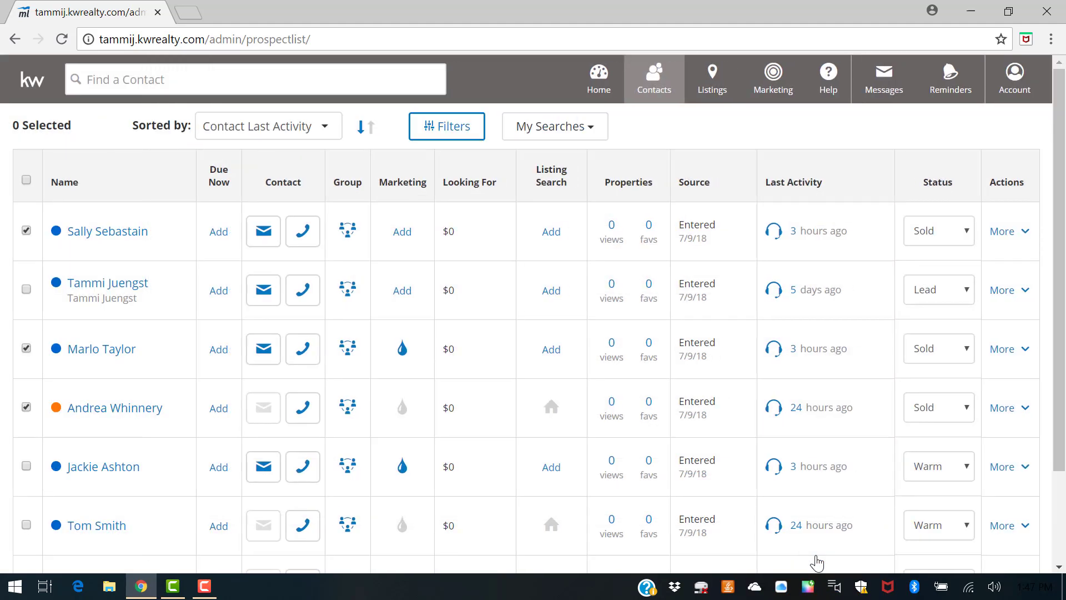
Search the contact list for contacts with the category Core, and clear the filter after checking the results.
click(444, 126)
click(290, 503)
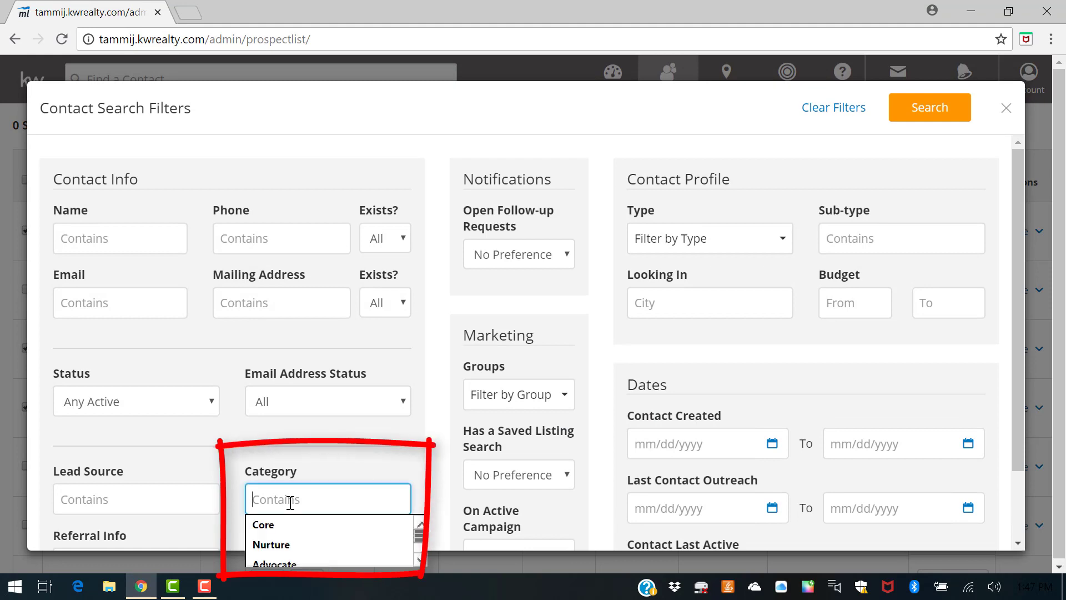
click(278, 524)
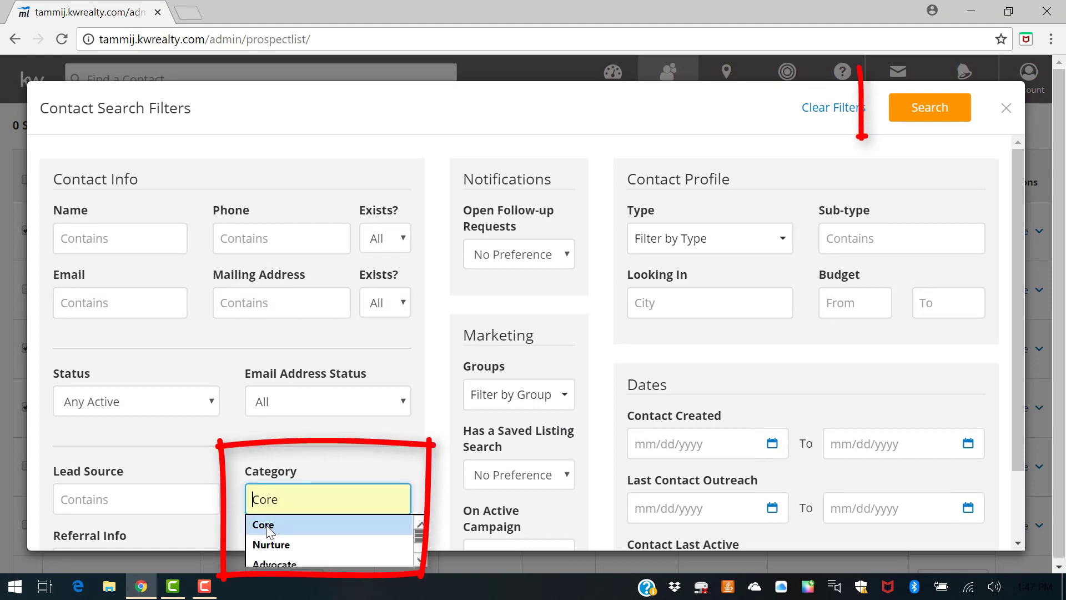
click(927, 111)
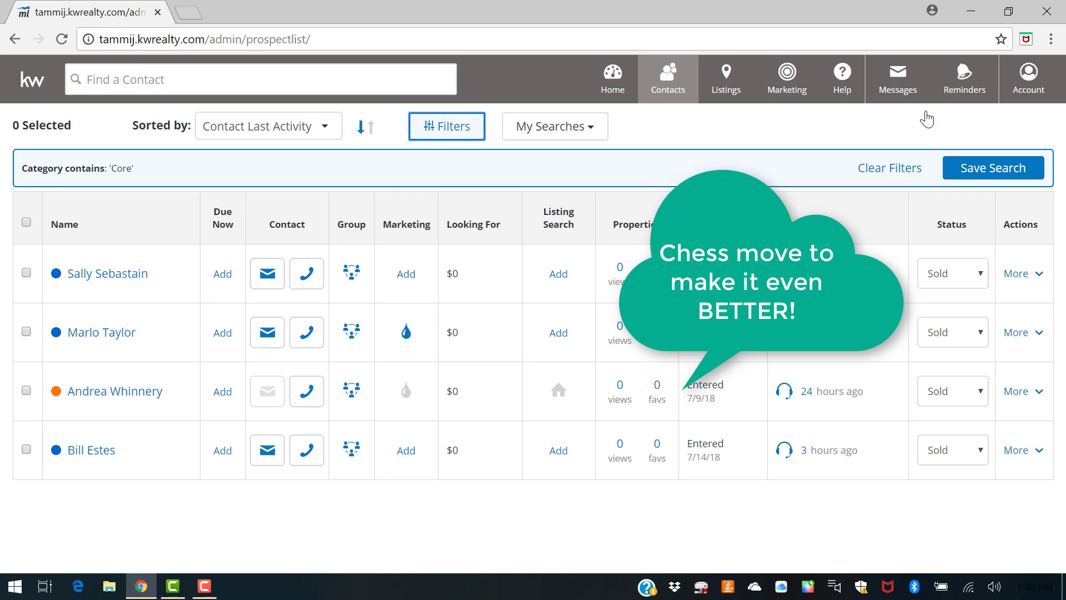
click(886, 169)
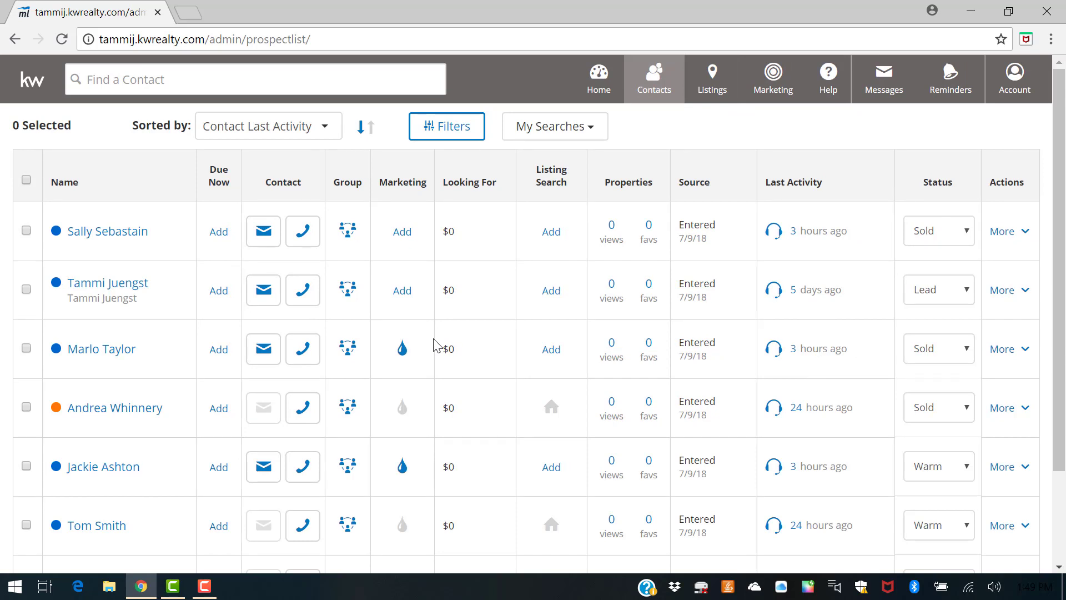
Open the first contact's record for editing and review the available contact Type options.
click(107, 233)
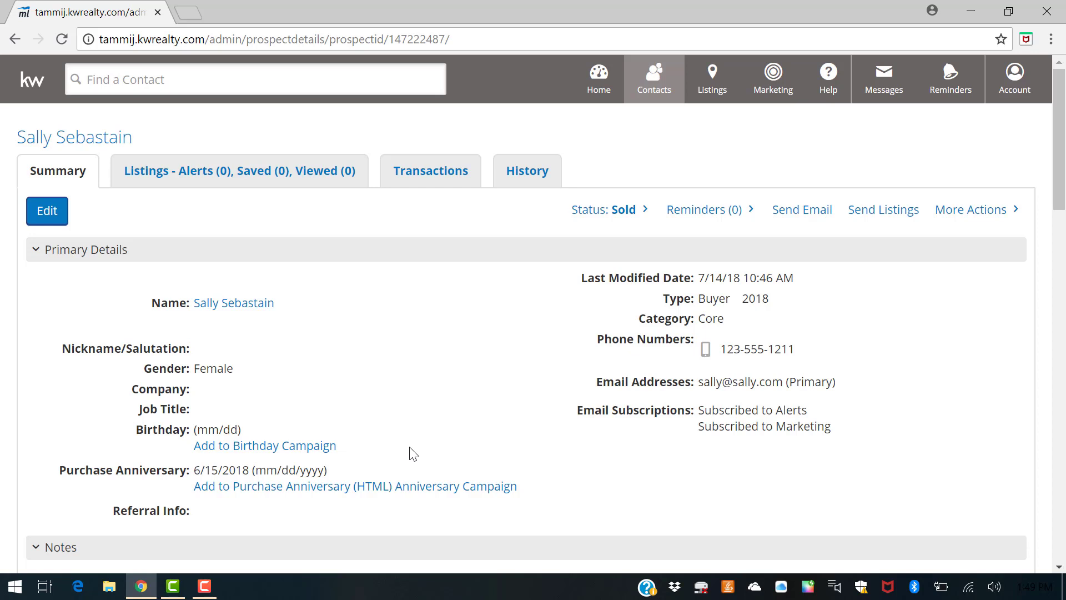
click(48, 211)
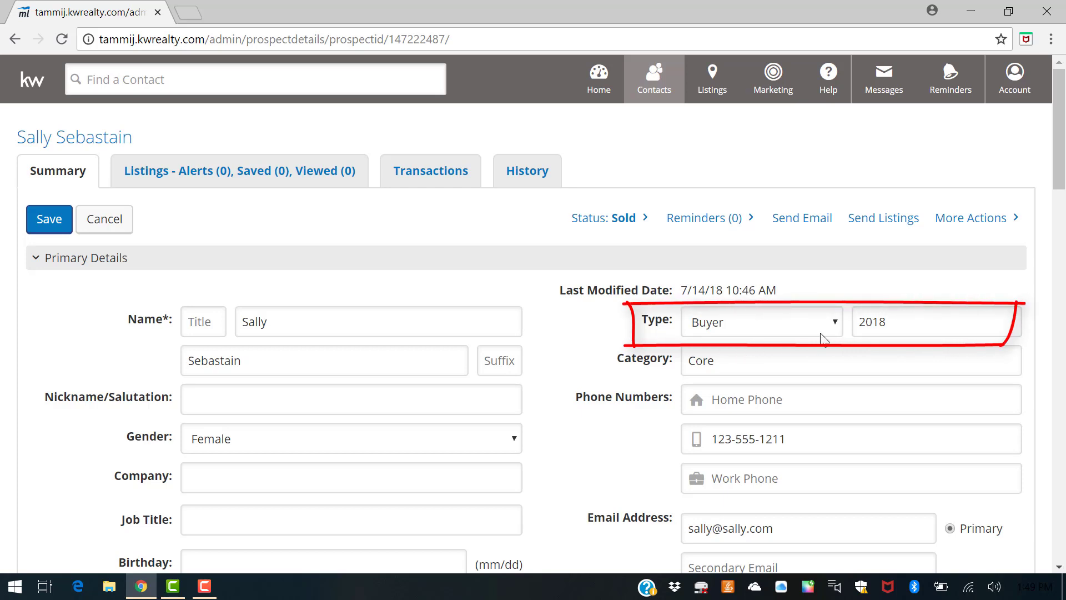
click(835, 322)
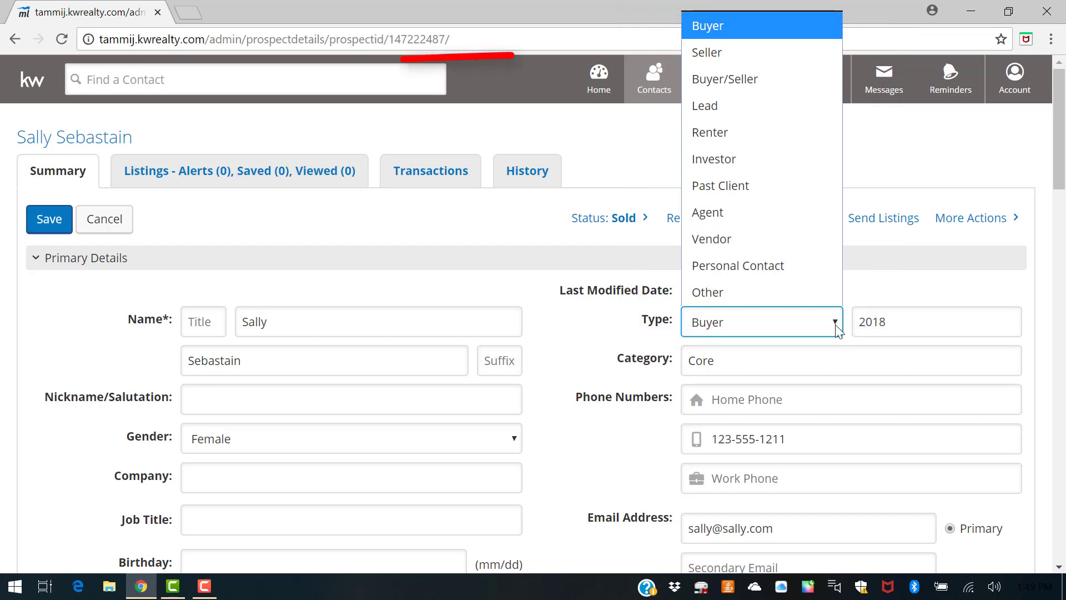
click(837, 330)
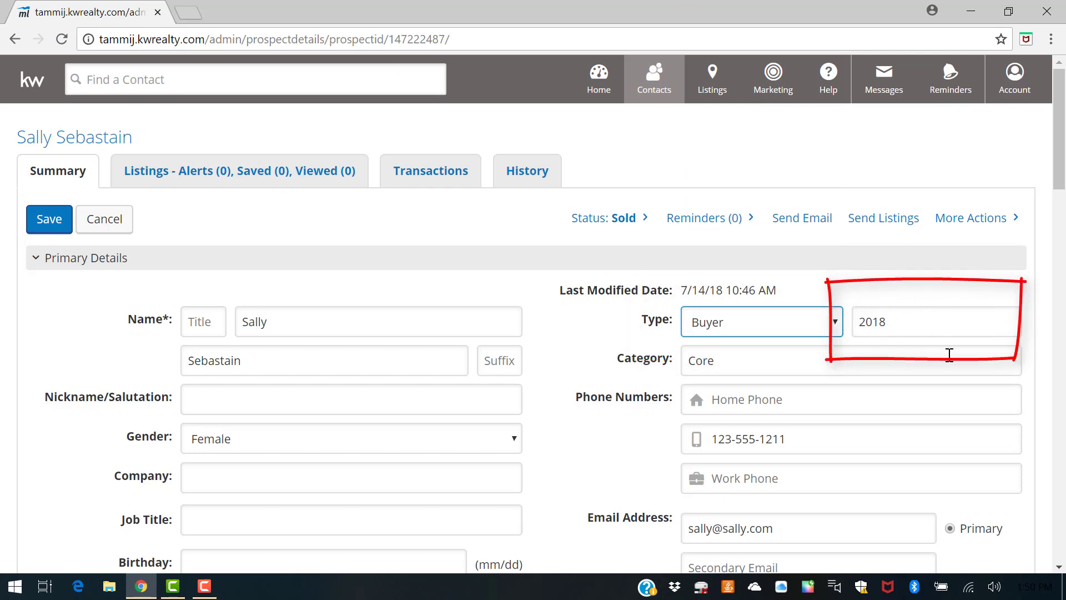
Re-enter 2018 as the contact's sub-type beside the Buyer type and save the record.
click(927, 333)
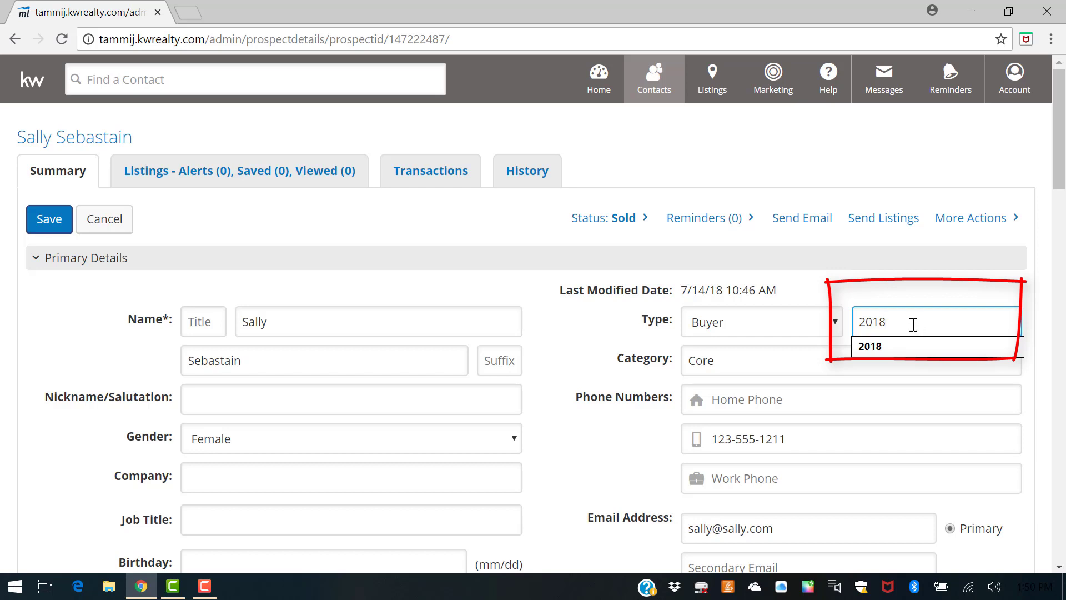
key(BackSpace)
key(BackSpace)
key(BackSpace)
key(BackSpace)
text(2018)
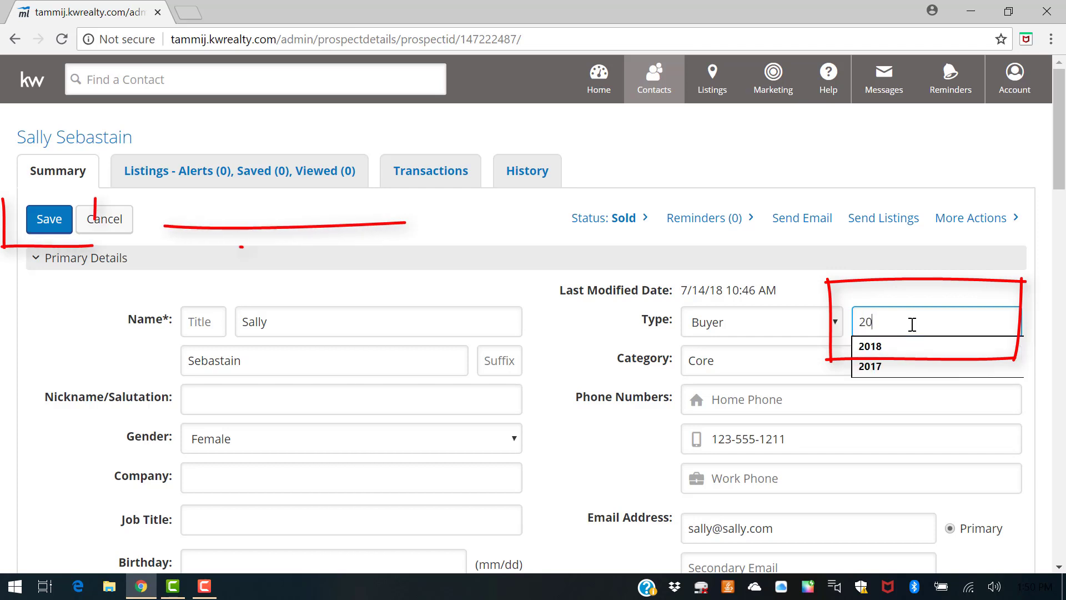
click(39, 225)
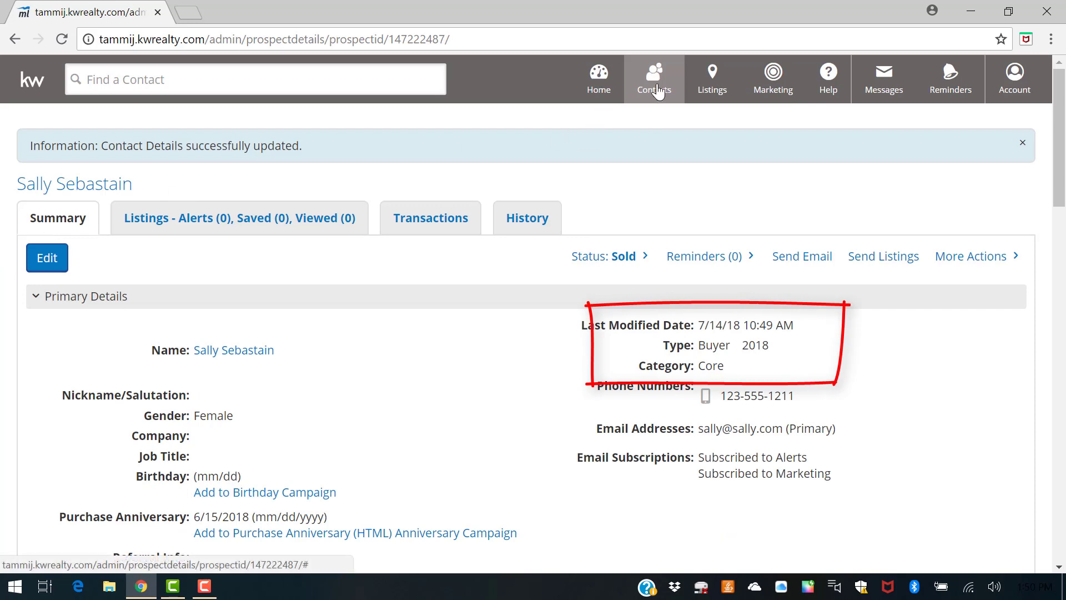
Return to the contact list, search for type Buyer with sub-type 2018, and clear the filters after checking the results.
mouse_move(652, 81)
click(669, 132)
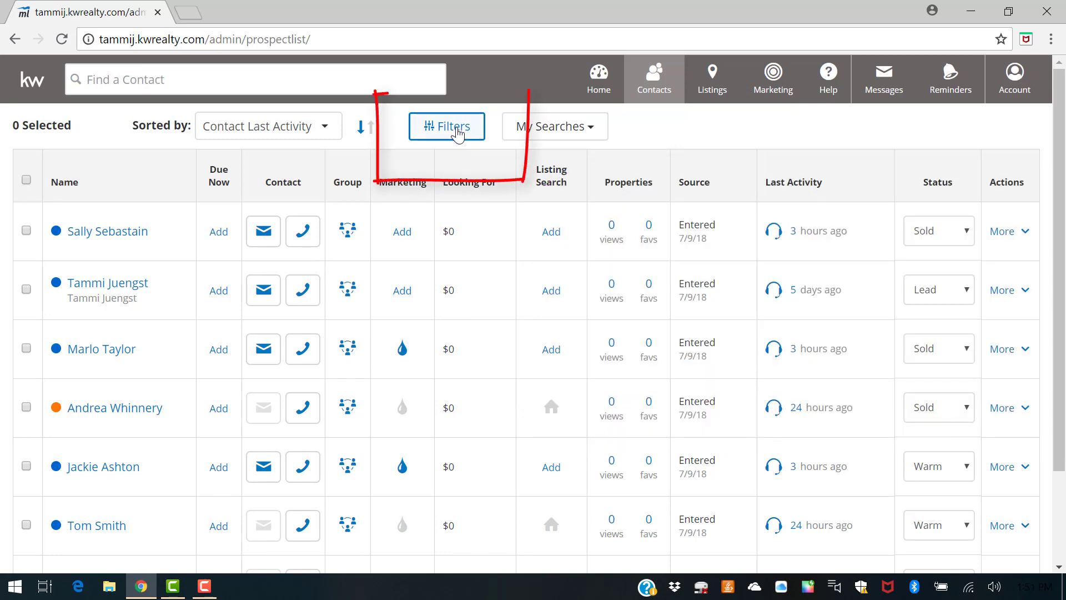
click(457, 135)
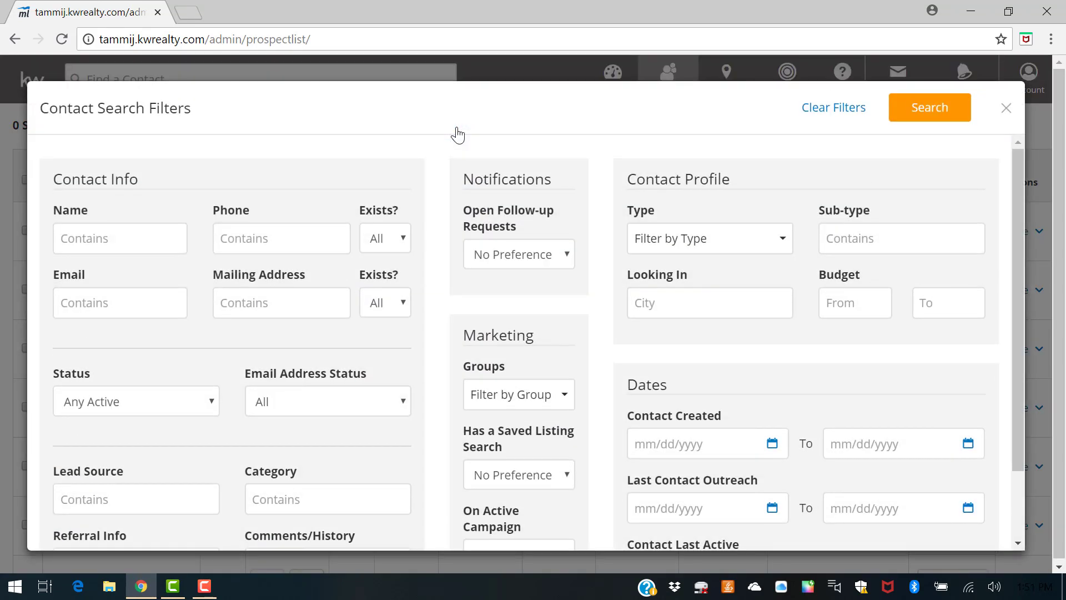
click(783, 244)
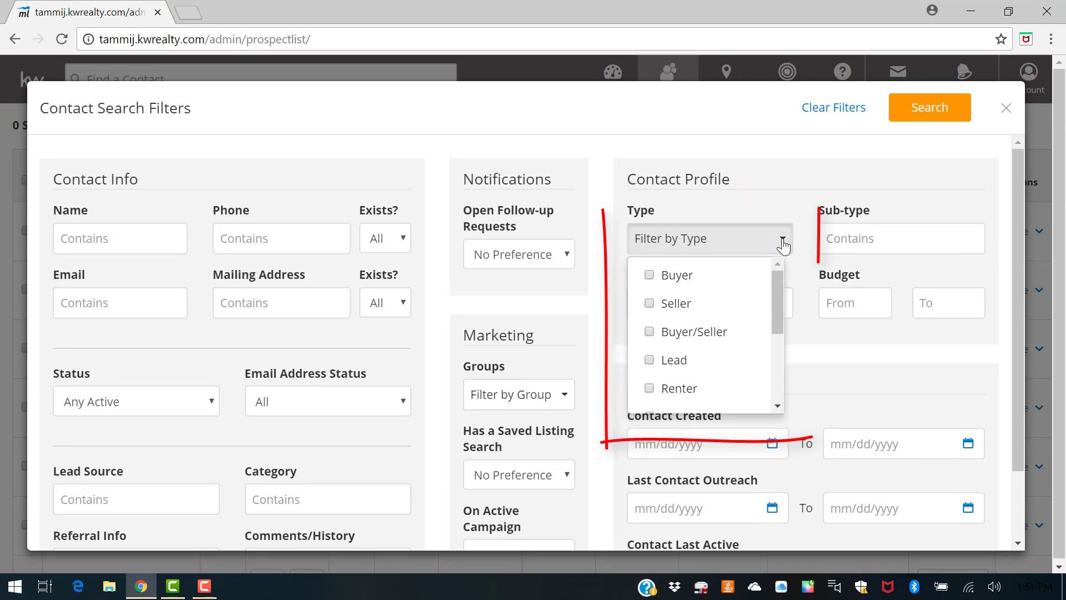
click(649, 276)
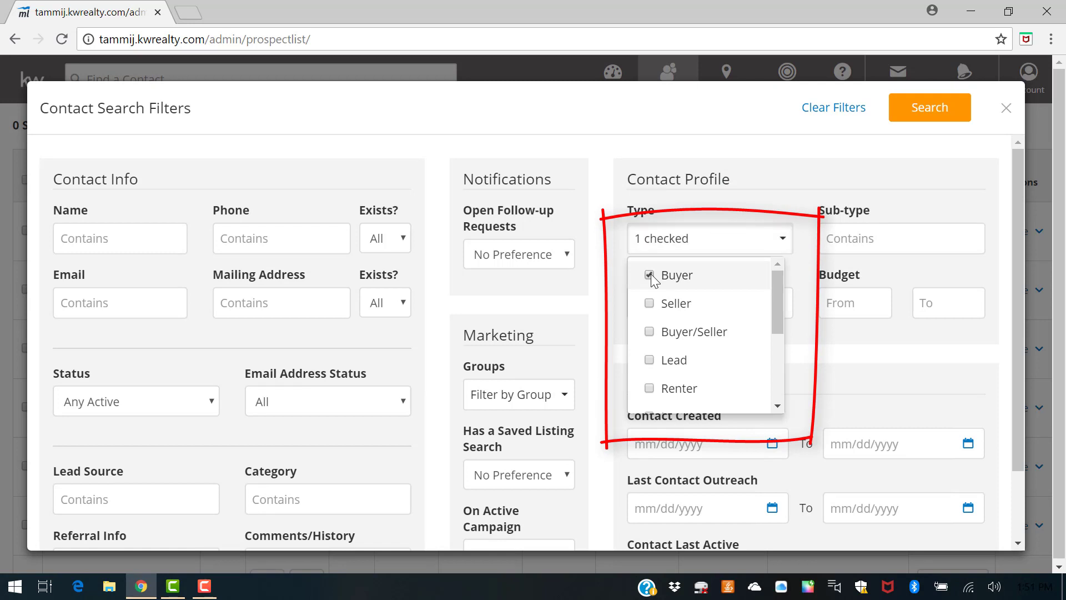
click(848, 238)
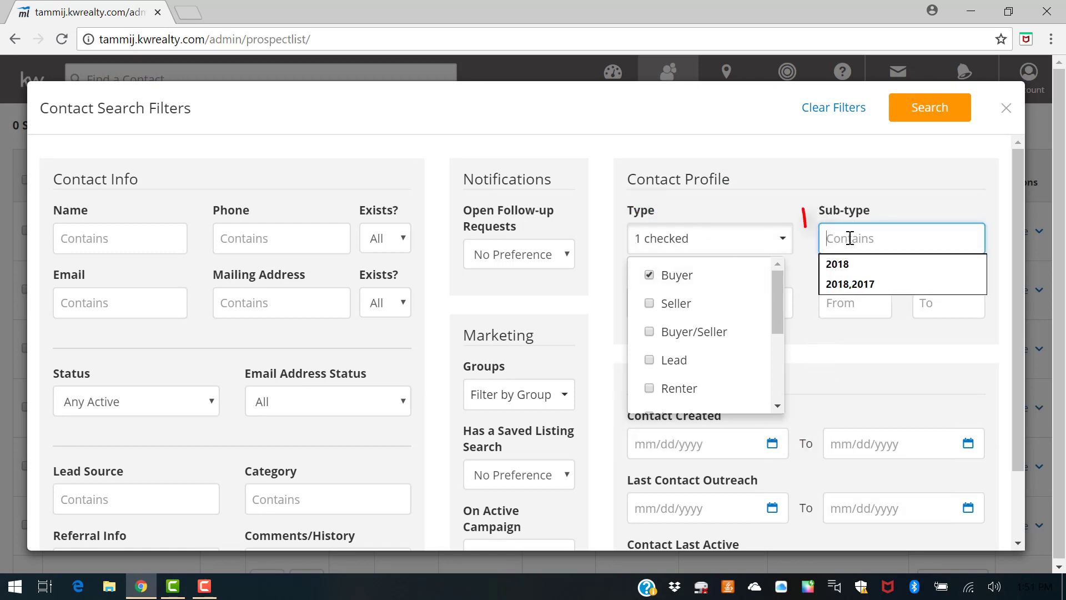
click(841, 266)
click(932, 110)
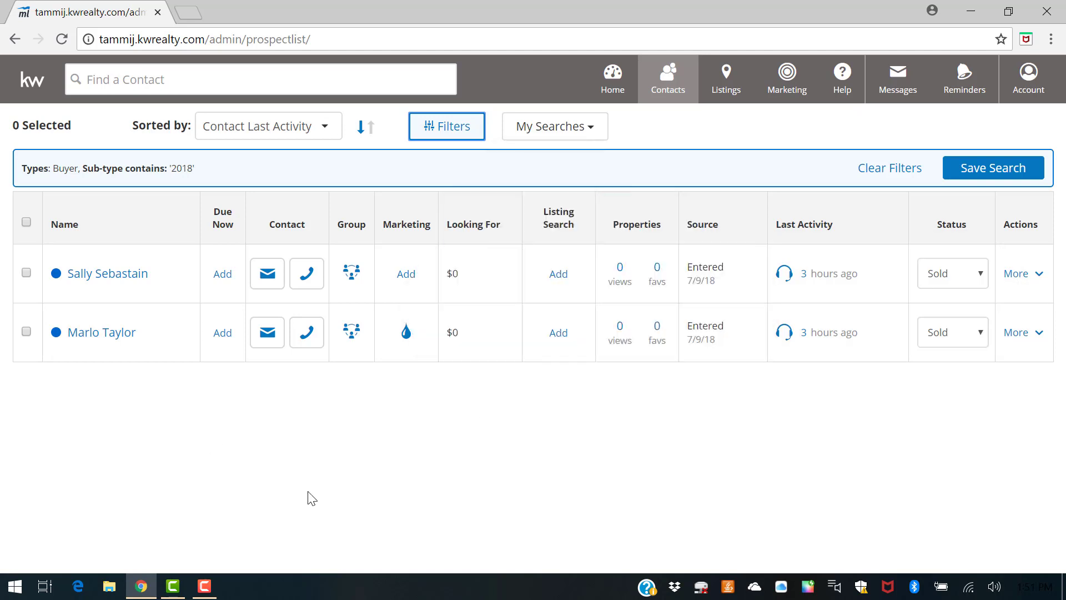
click(891, 170)
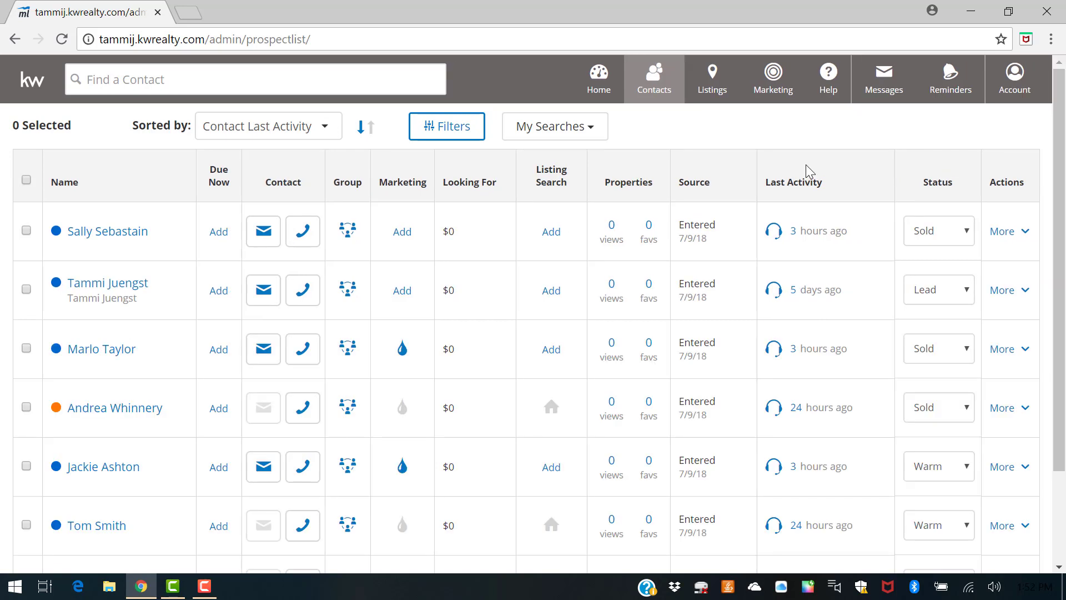
Review the first contact's type, sub-type and category in edit mode, save the record, and return to the contact list.
click(118, 238)
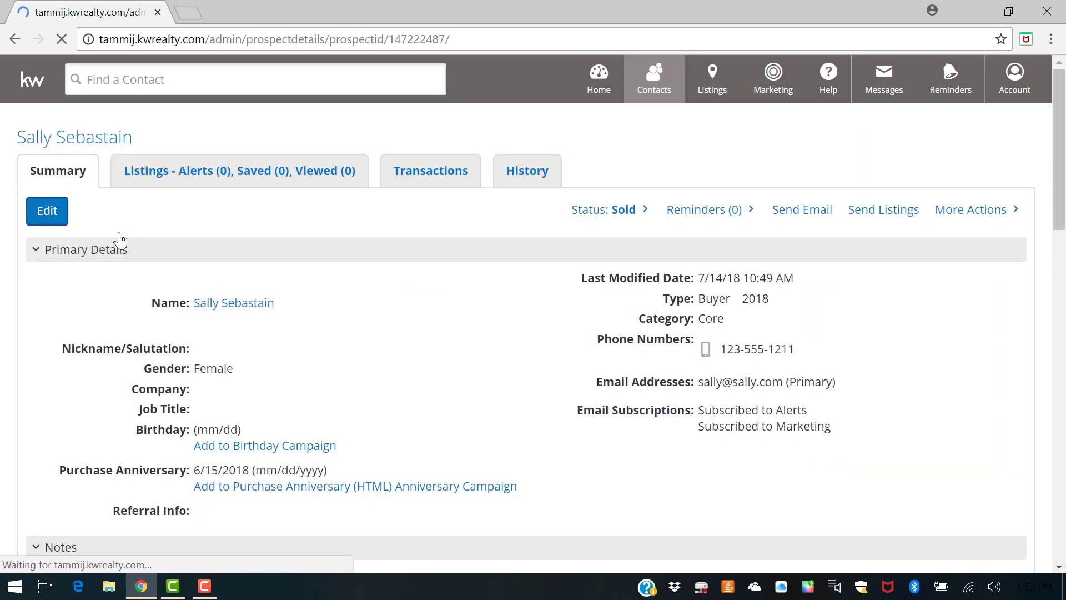
click(48, 217)
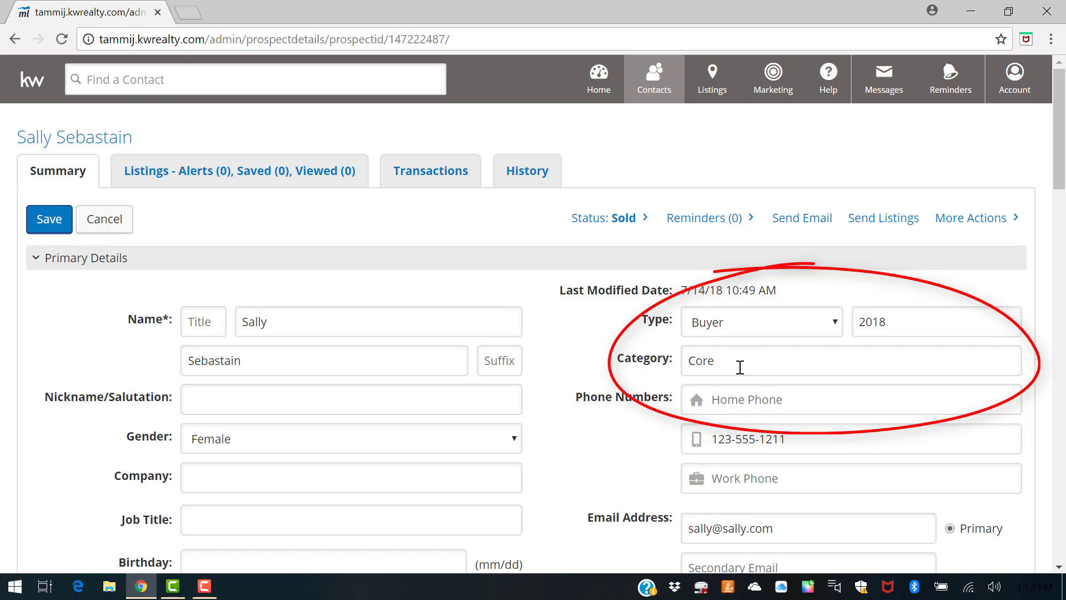
click(57, 222)
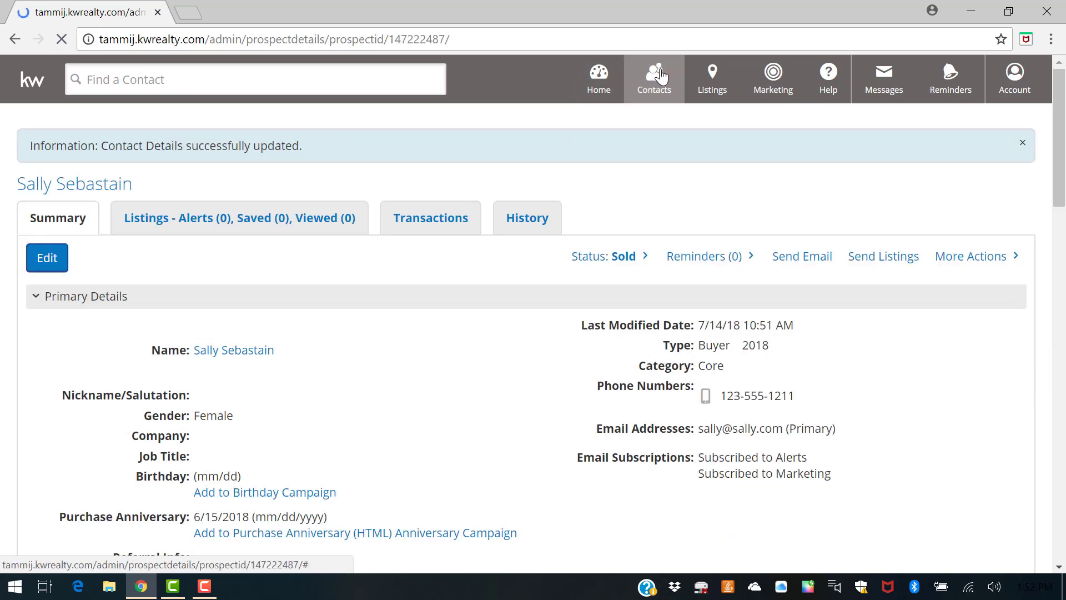
mouse_move(652, 98)
click(652, 127)
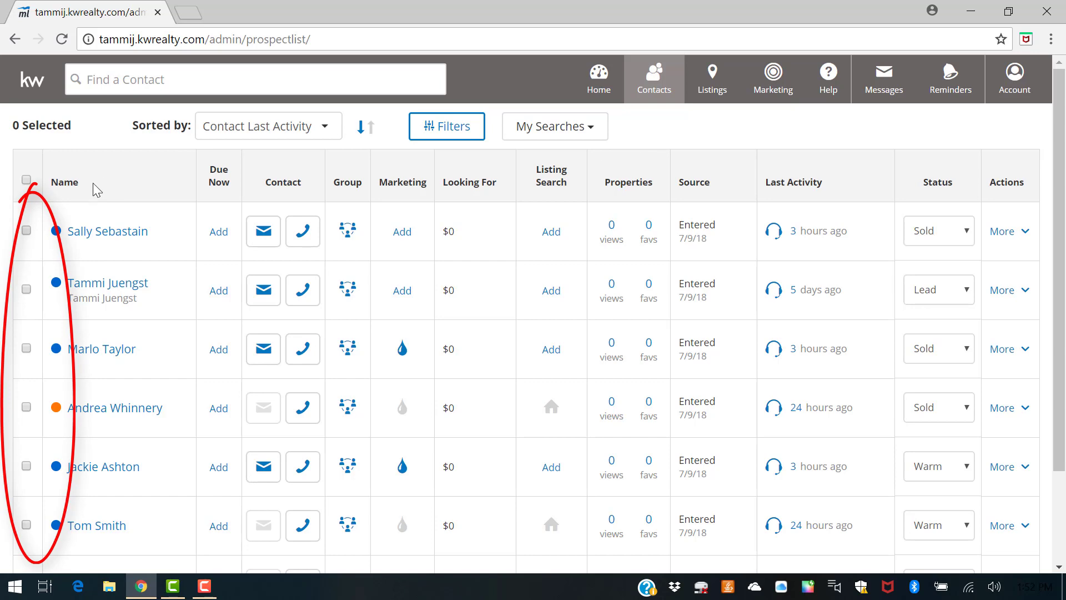
Prepare a bulk update changing the second and third contacts' category to Nurture, and cancel it without applying.
click(26, 289)
click(26, 349)
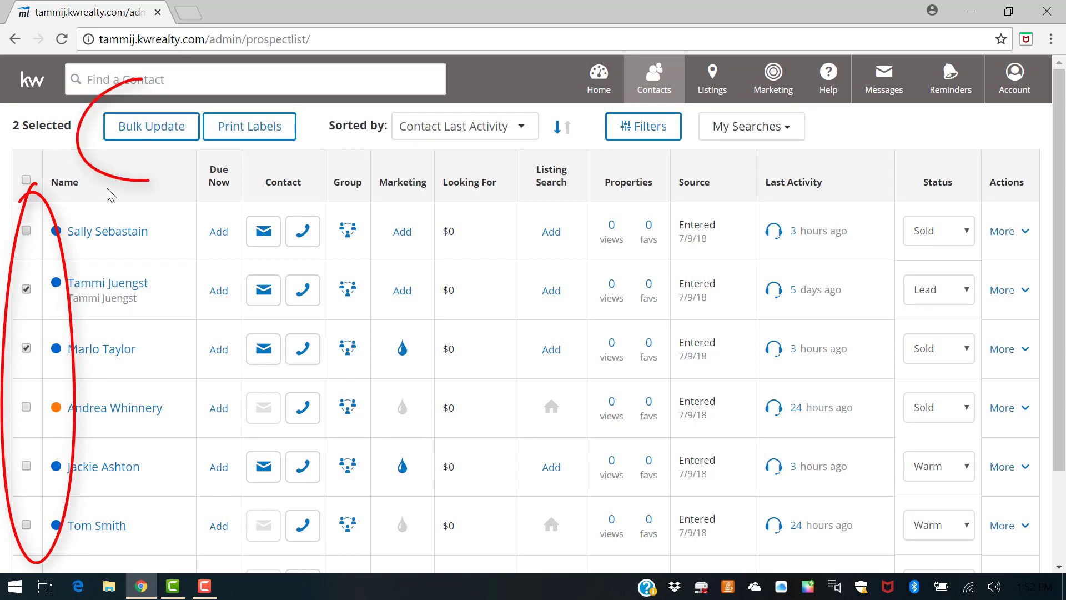
click(131, 133)
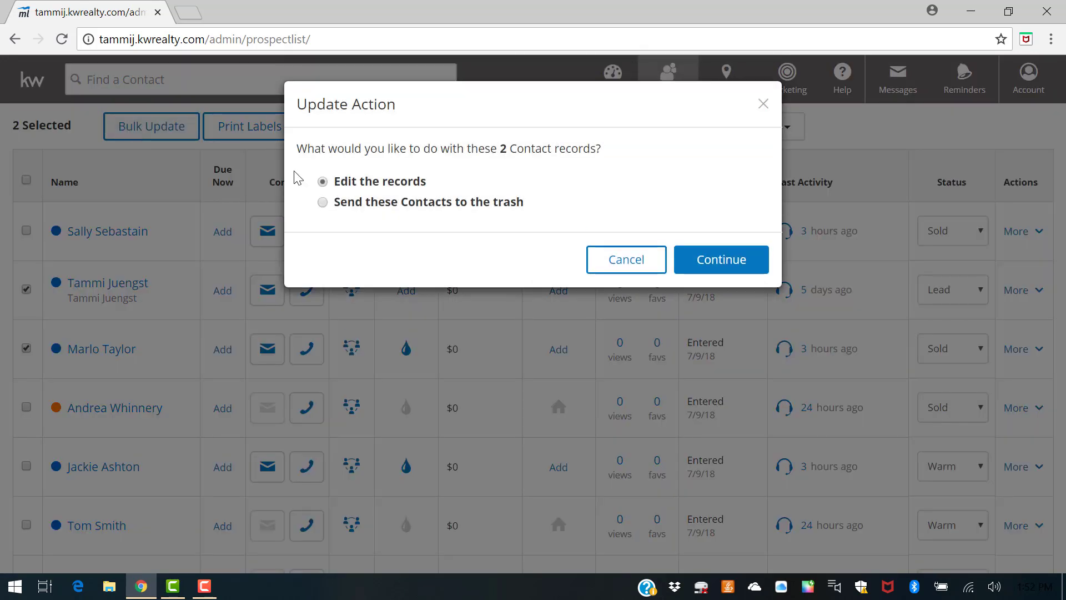
click(720, 259)
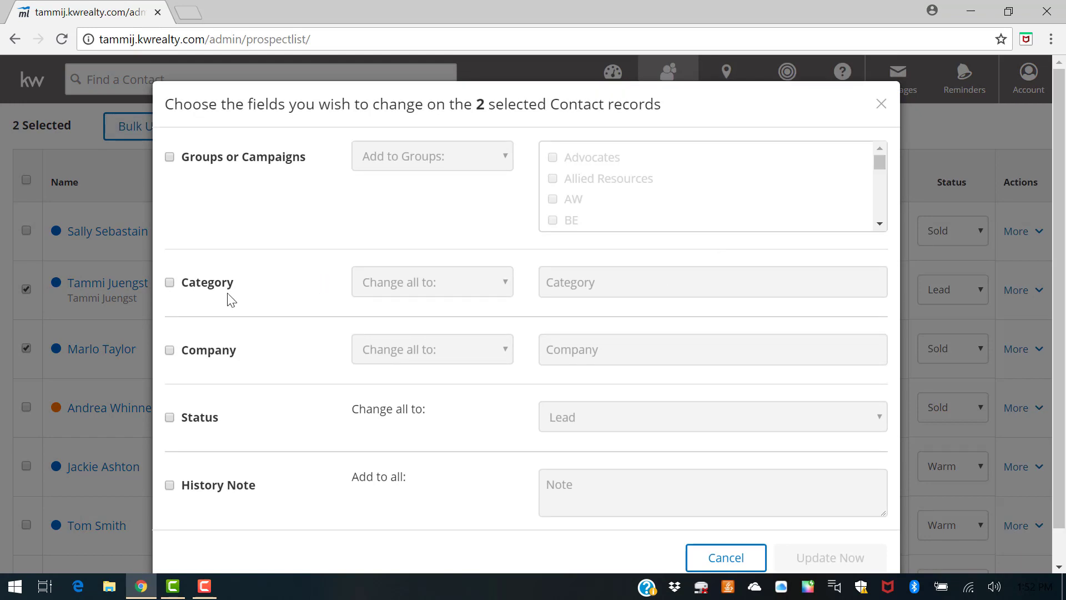
click(169, 282)
click(587, 282)
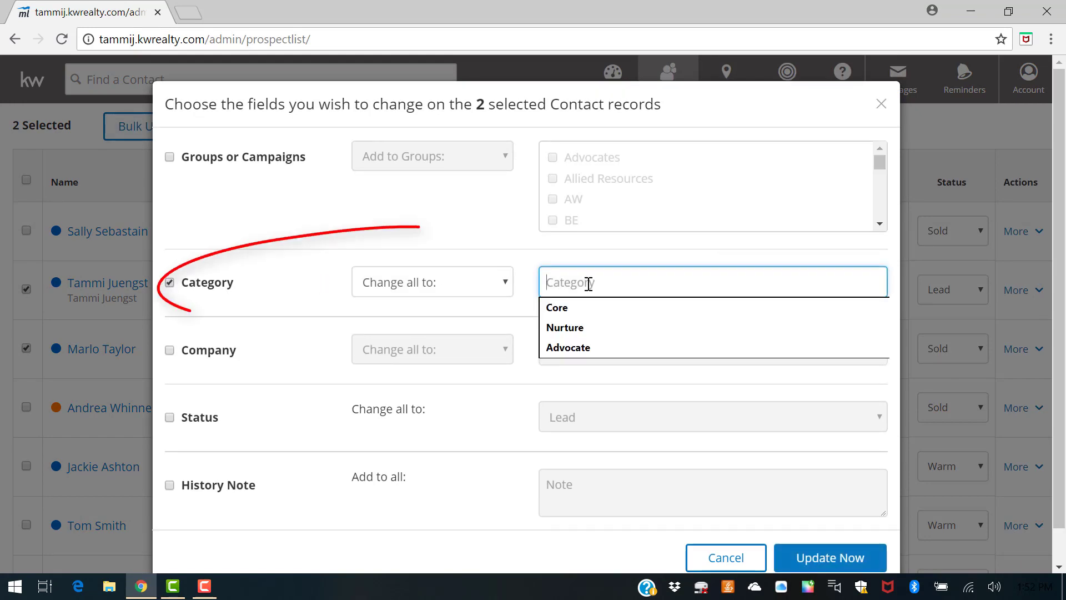
click(572, 326)
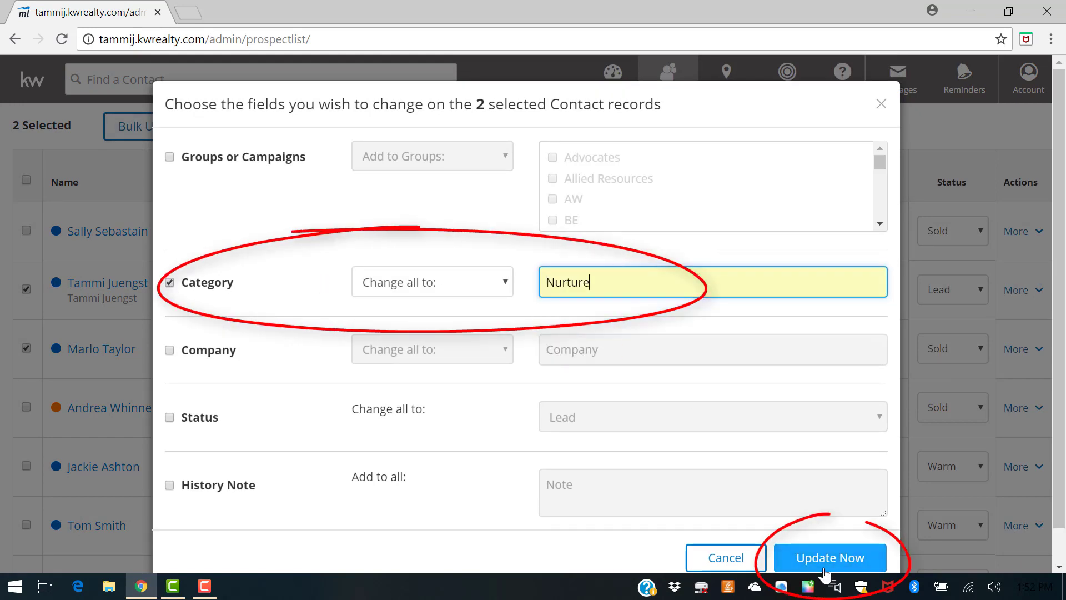
click(724, 560)
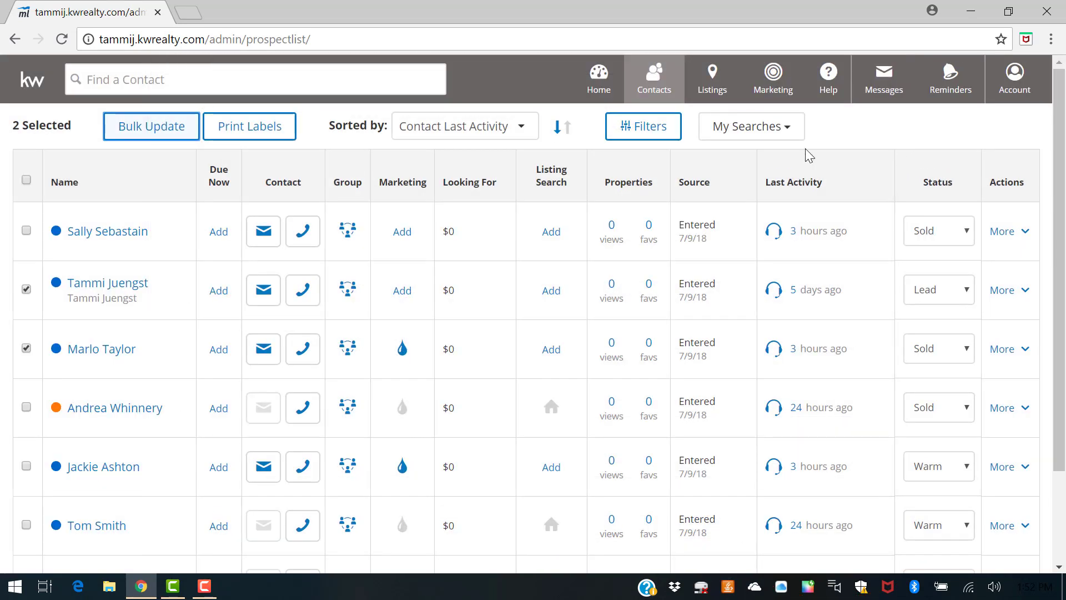